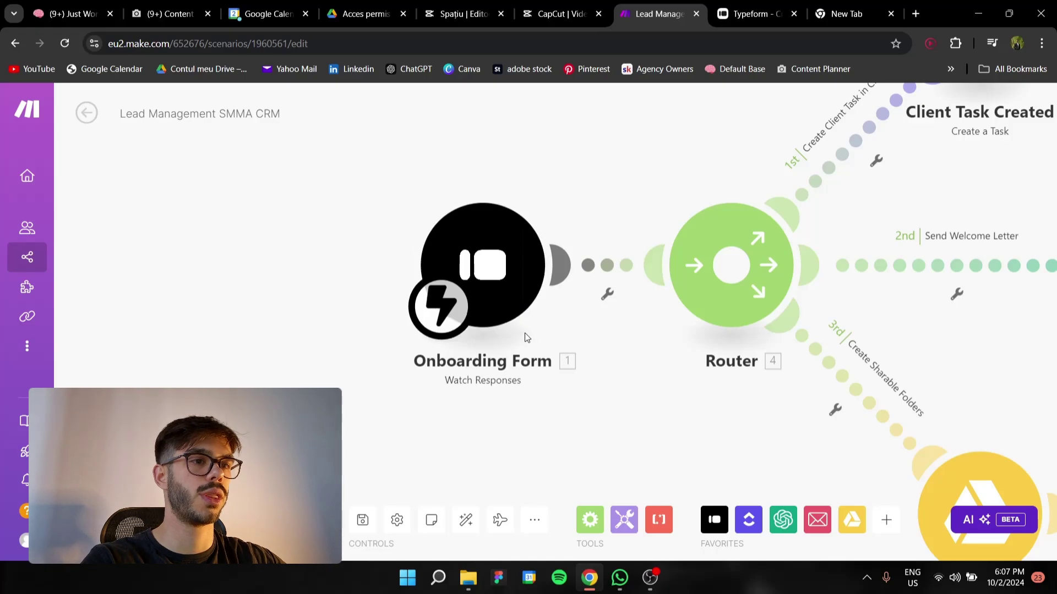
Zoom the Lead Management SMMA CRM canvas to fit the Onboarding Form, Router and three routes
{"action": "scroll", "coordinate": [501, 341], "scroll_direction": "up", "scroll_amount": 1}
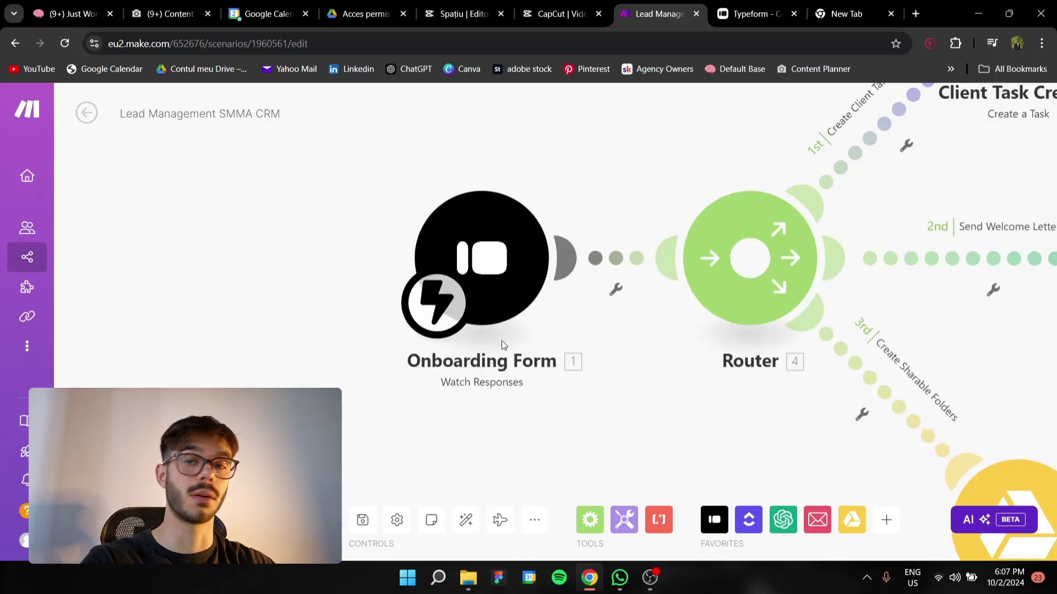
{"action": "scroll", "coordinate": [511, 307], "scroll_direction": "down", "scroll_amount": 2}
{"action": "left_click", "coordinate": [511, 306]}
{"action": "left_click", "coordinate": [757, 14]}
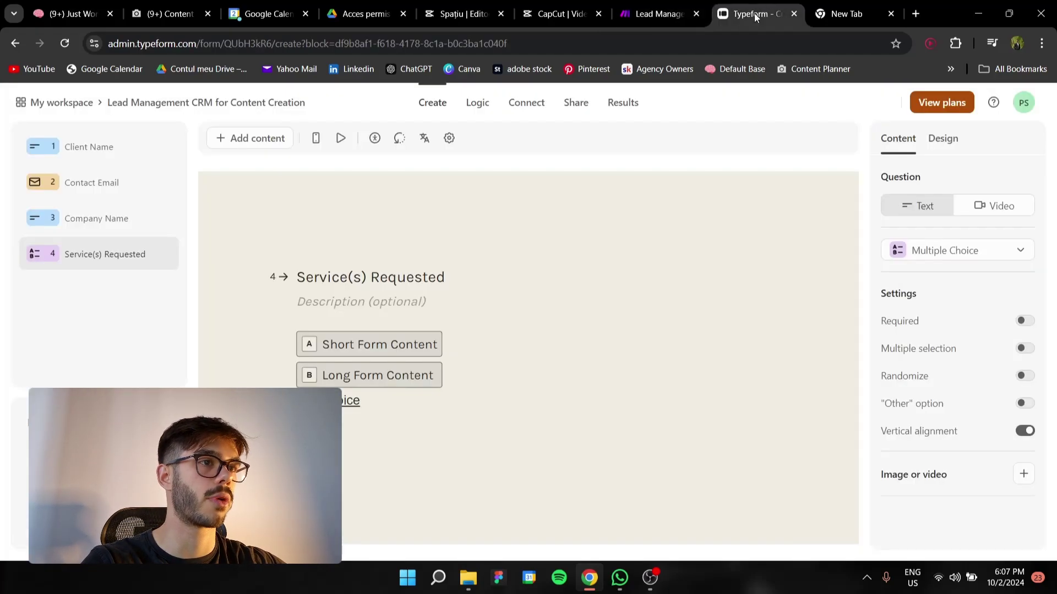
{"action": "left_click", "coordinate": [66, 147]}
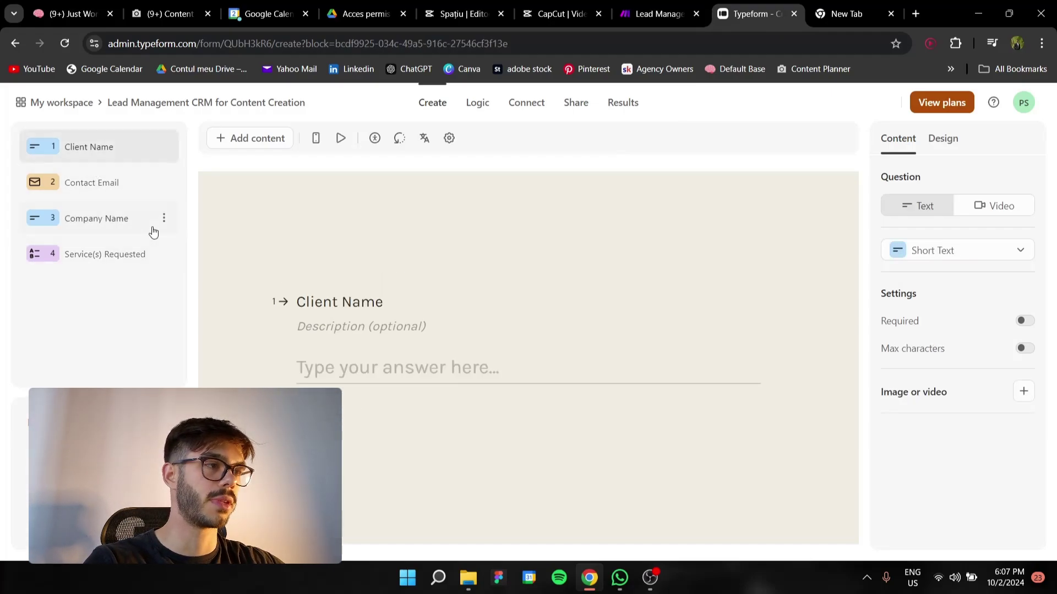
{"action": "left_click", "coordinate": [88, 183]}
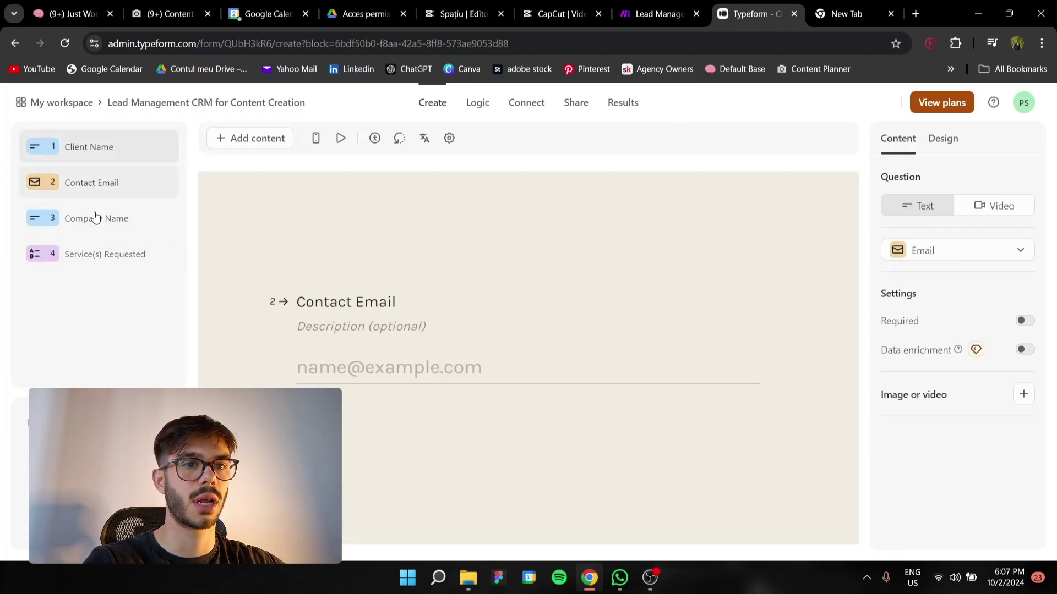
{"action": "left_click", "coordinate": [91, 219]}
{"action": "left_click", "coordinate": [98, 257]}
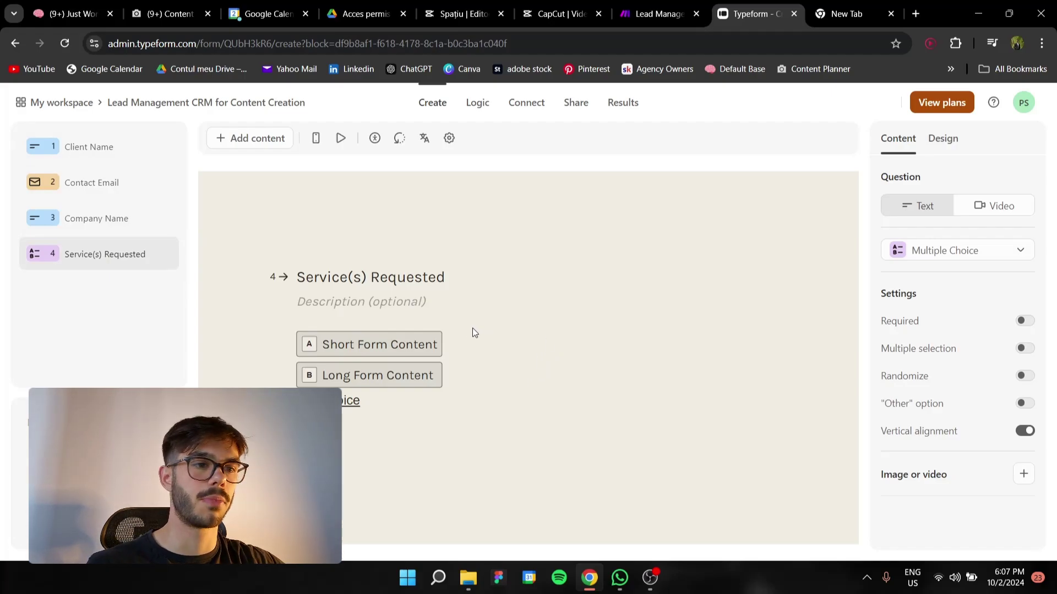
{"action": "mouse_move", "coordinate": [332, 384]}
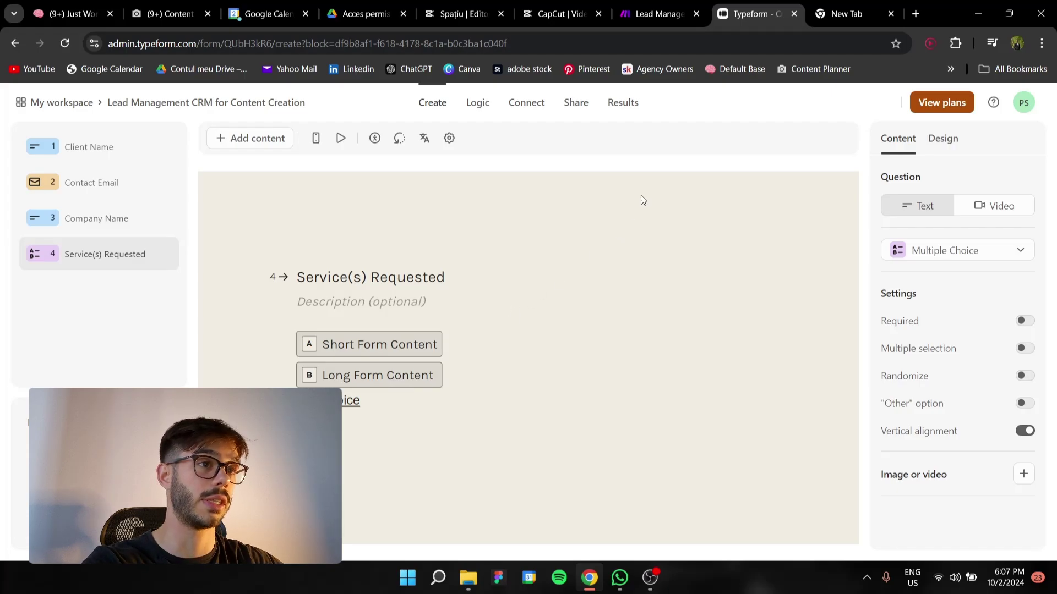
{"action": "left_click", "coordinate": [658, 14]}
Close the Onboarding Form trigger settings and return to the scenario canvas
{"action": "left_click", "coordinate": [627, 363]}
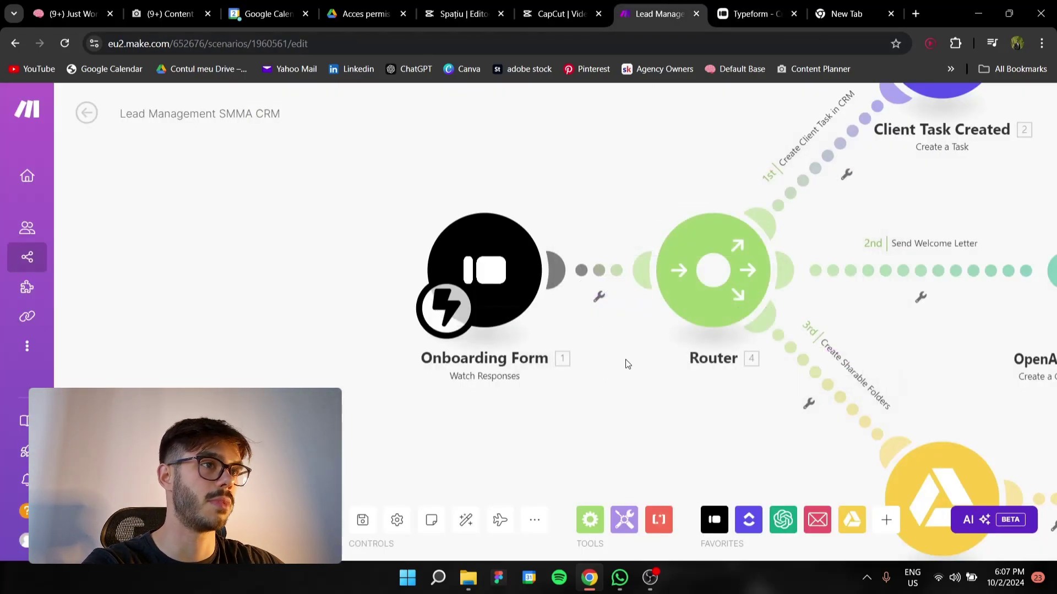
{"action": "scroll", "coordinate": [618, 363], "scroll_direction": "down", "scroll_amount": 3}
{"action": "scroll", "coordinate": [609, 365], "scroll_direction": "up", "scroll_amount": 2}
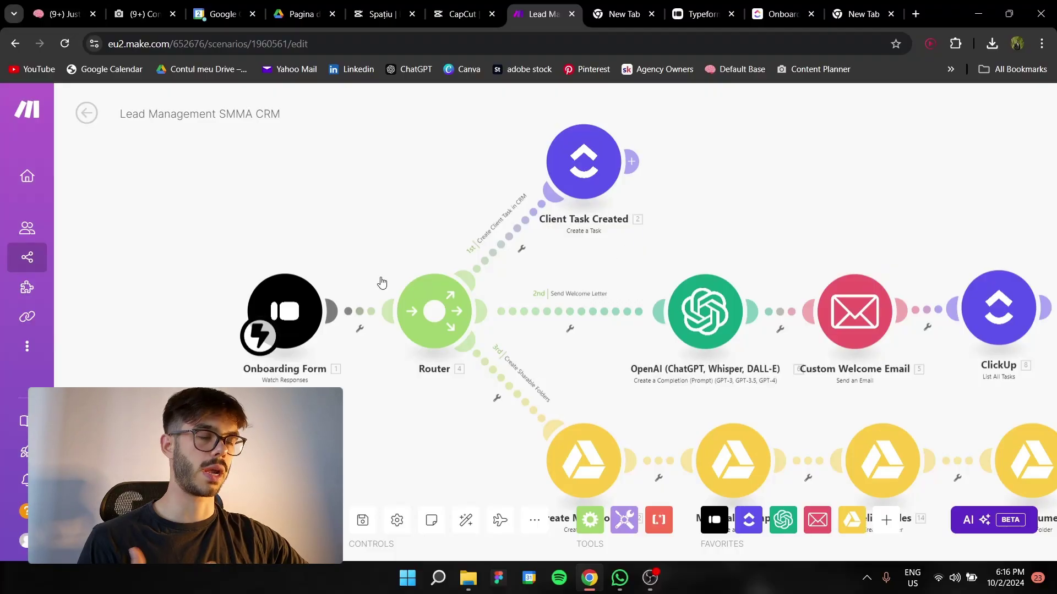
{"action": "scroll", "coordinate": [489, 213], "scroll_direction": "up", "scroll_amount": 2}
{"action": "scroll", "coordinate": [477, 314], "scroll_direction": "up", "scroll_amount": 3}
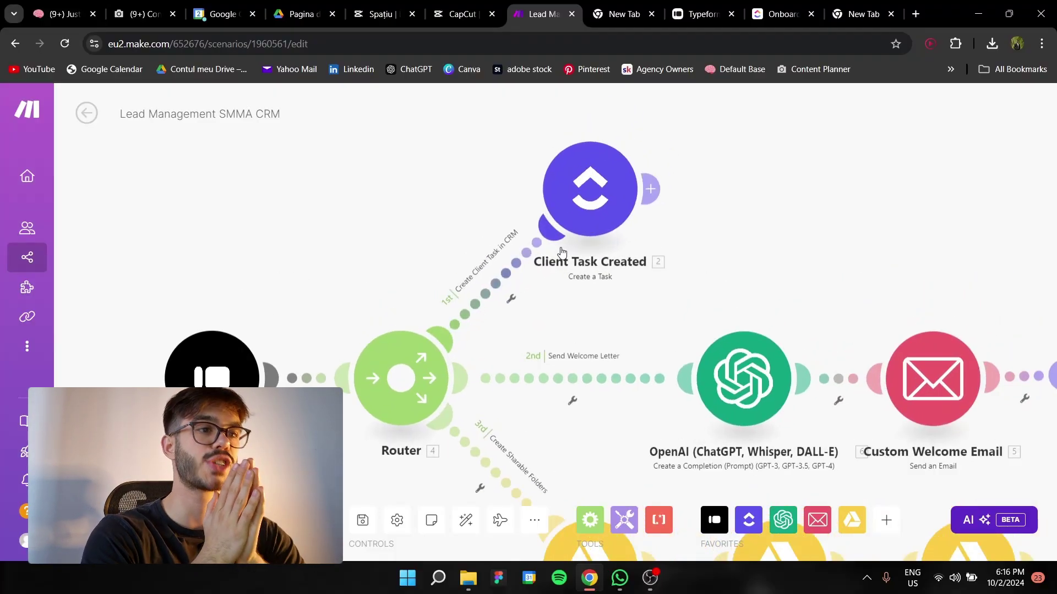
Open Client Task Created, verify the ClickUp Onboarding list, and review its mapped Custom Fields
{"action": "left_click", "coordinate": [532, 255]}
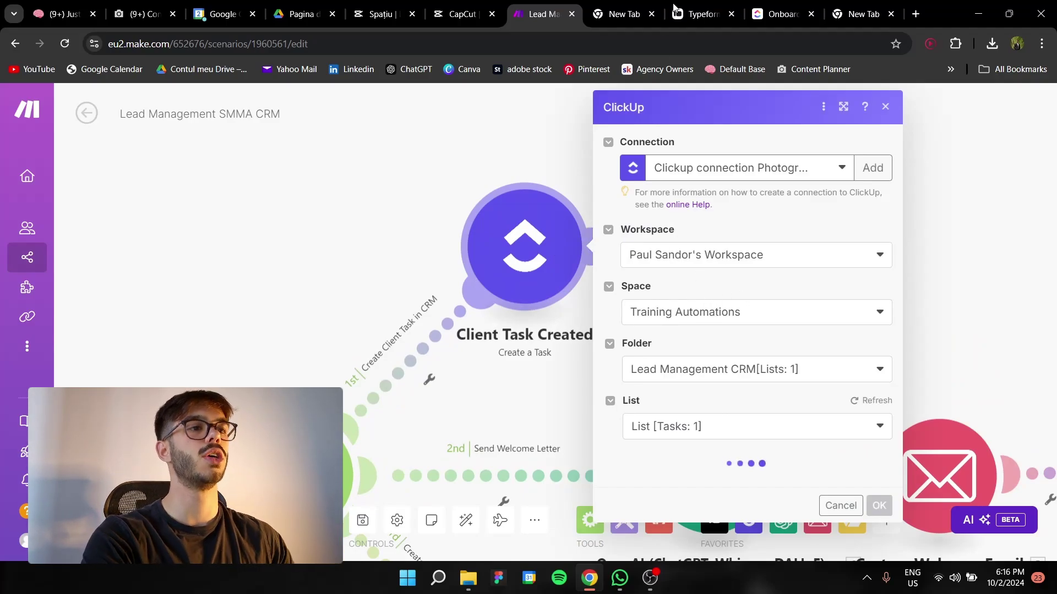
{"action": "left_click", "coordinate": [781, 14]}
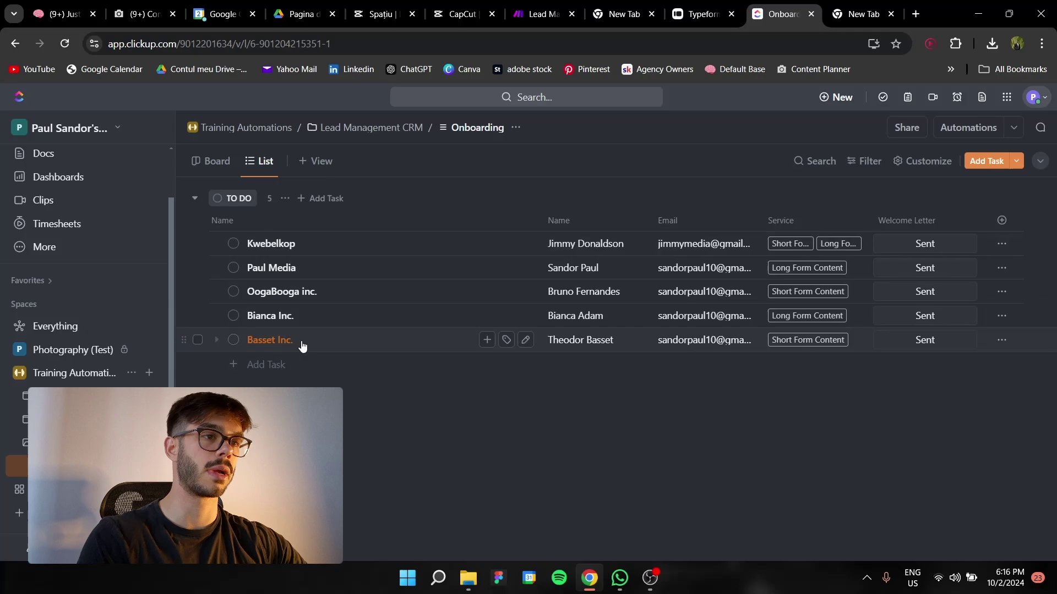
{"action": "left_click", "coordinate": [534, 11]}
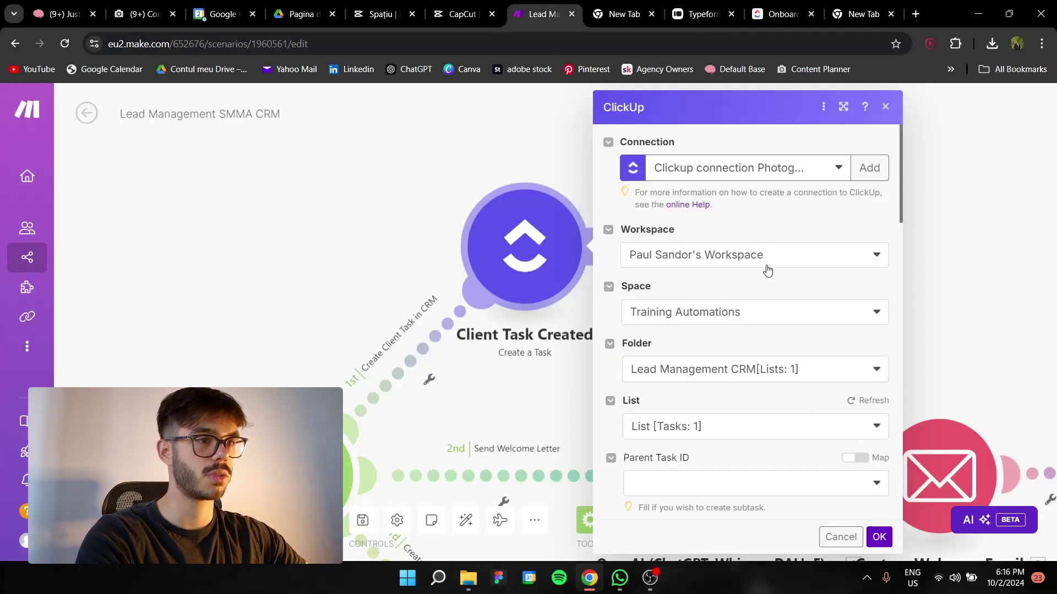
{"action": "scroll", "coordinate": [767, 269], "scroll_direction": "down", "scroll_amount": 5}
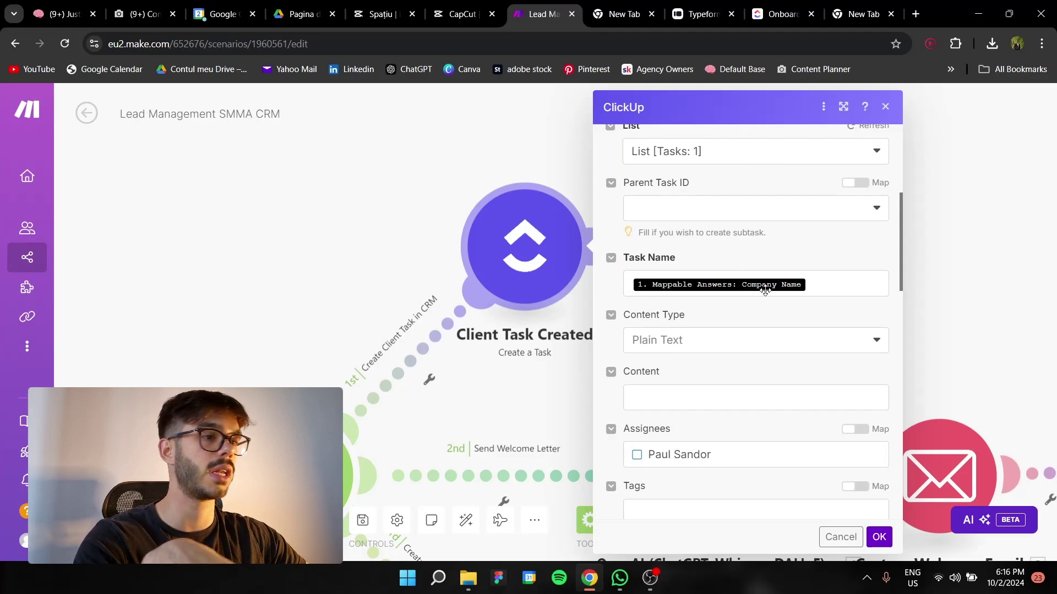
{"action": "scroll", "coordinate": [759, 308], "scroll_direction": "down", "scroll_amount": 5}
{"action": "scroll", "coordinate": [751, 298], "scroll_direction": "down", "scroll_amount": 10}
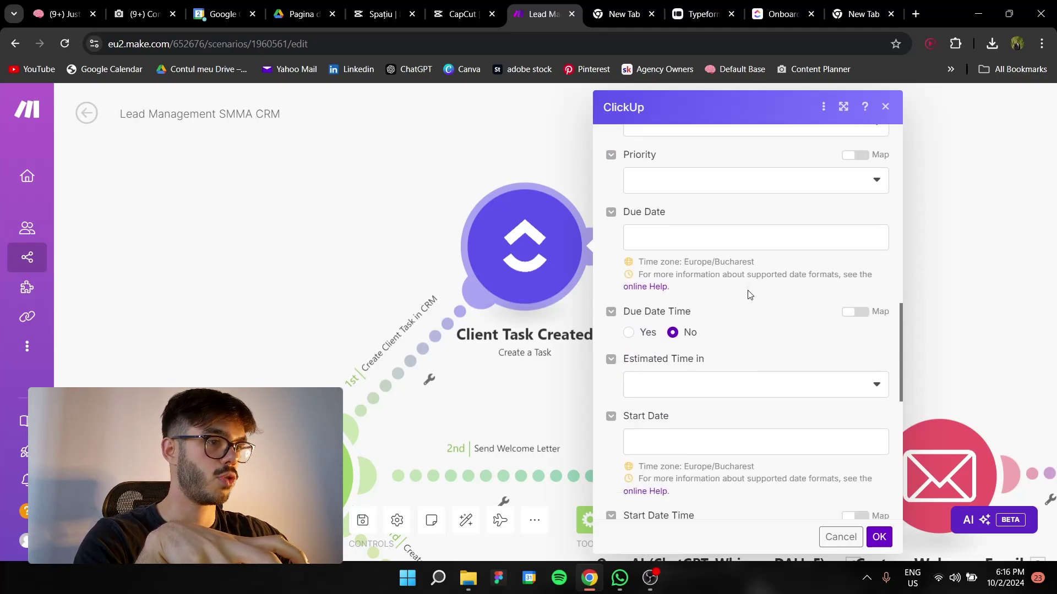
{"action": "scroll", "coordinate": [714, 301], "scroll_direction": "down", "scroll_amount": 1}
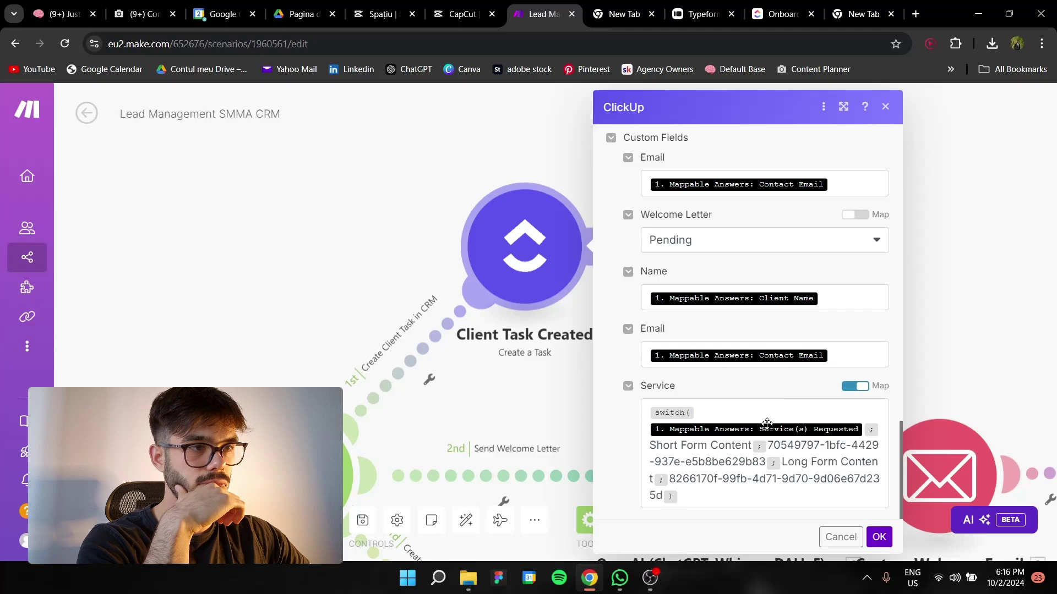
Inspect the Service field's Short Form Content and Long Form Content options and their option IDs
{"action": "left_click", "coordinate": [857, 386]}
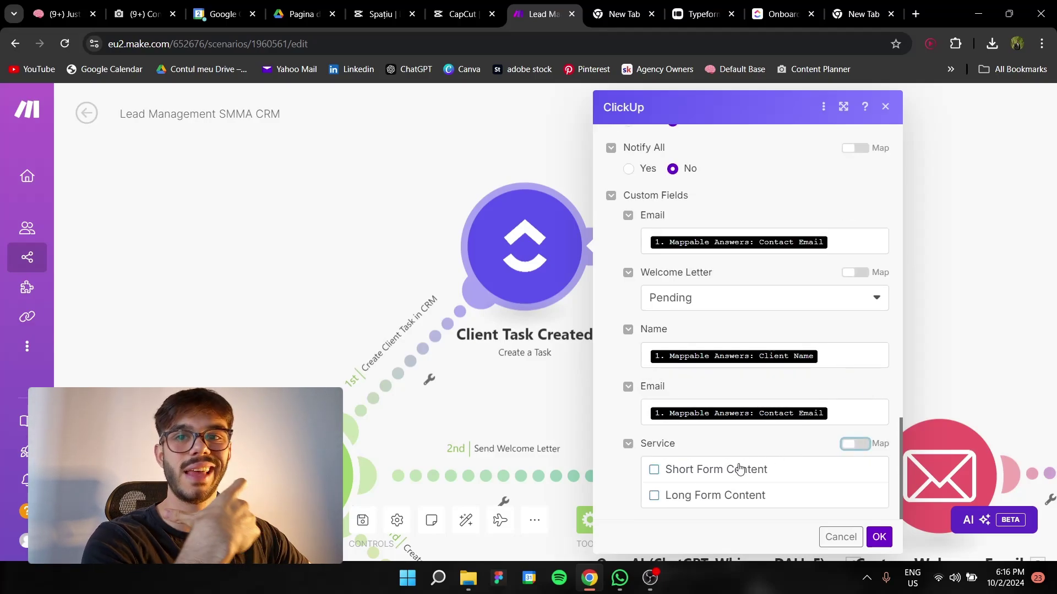
{"action": "left_click", "coordinate": [655, 470]}
{"action": "left_click", "coordinate": [654, 496]}
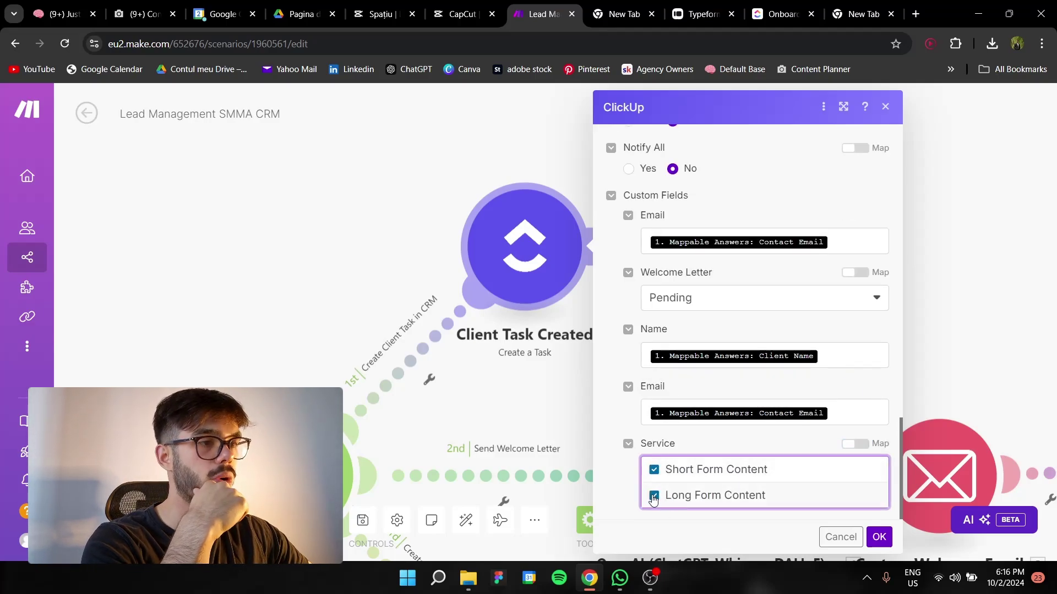
{"action": "left_click", "coordinate": [654, 470]}
{"action": "left_click", "coordinate": [654, 496]}
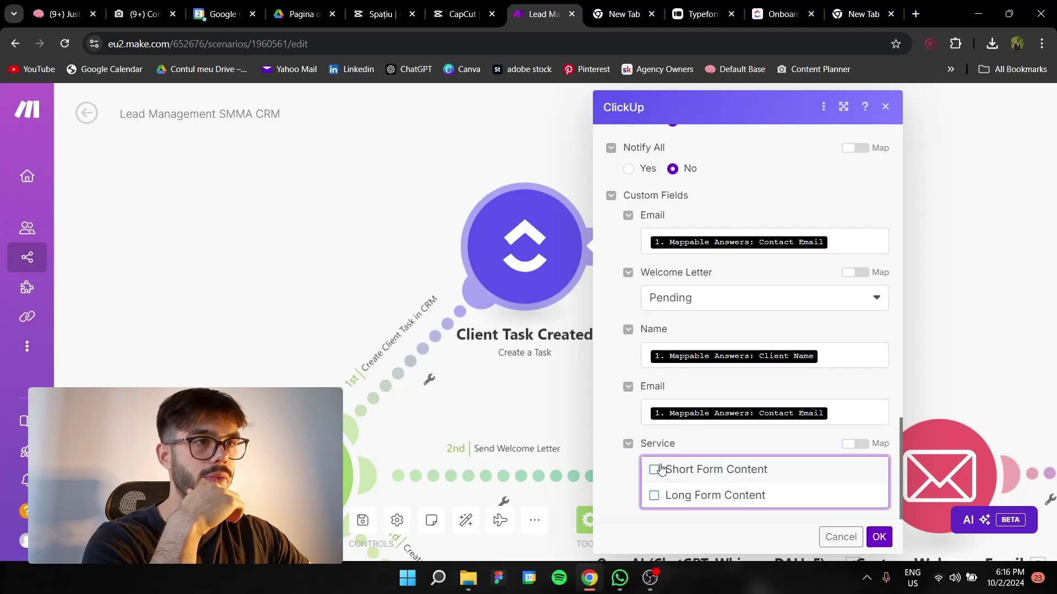
{"action": "left_click", "coordinate": [655, 469]}
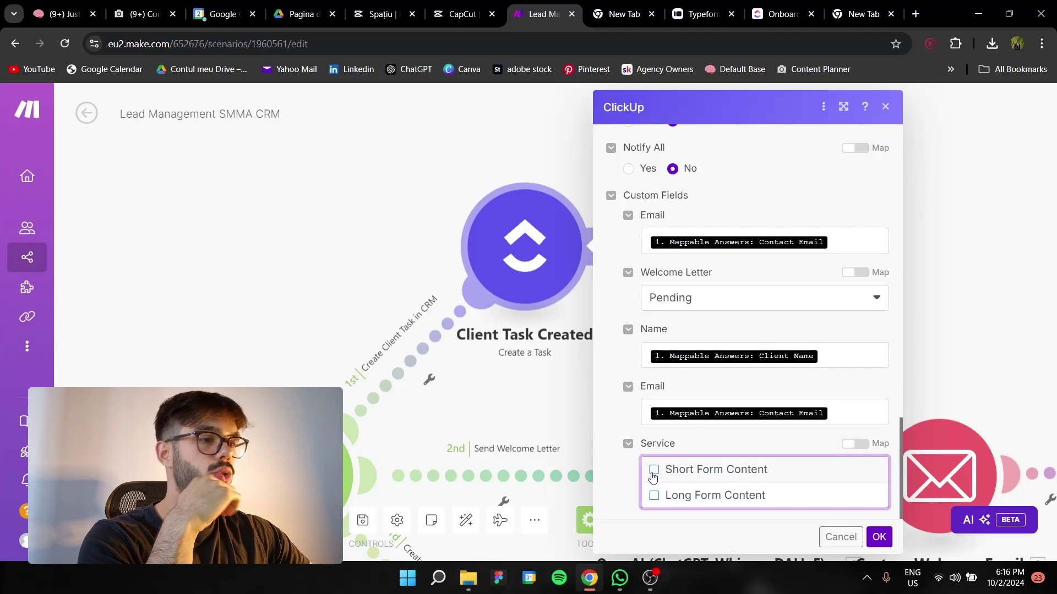
{"action": "left_click", "coordinate": [654, 496]}
{"action": "left_click", "coordinate": [846, 444]}
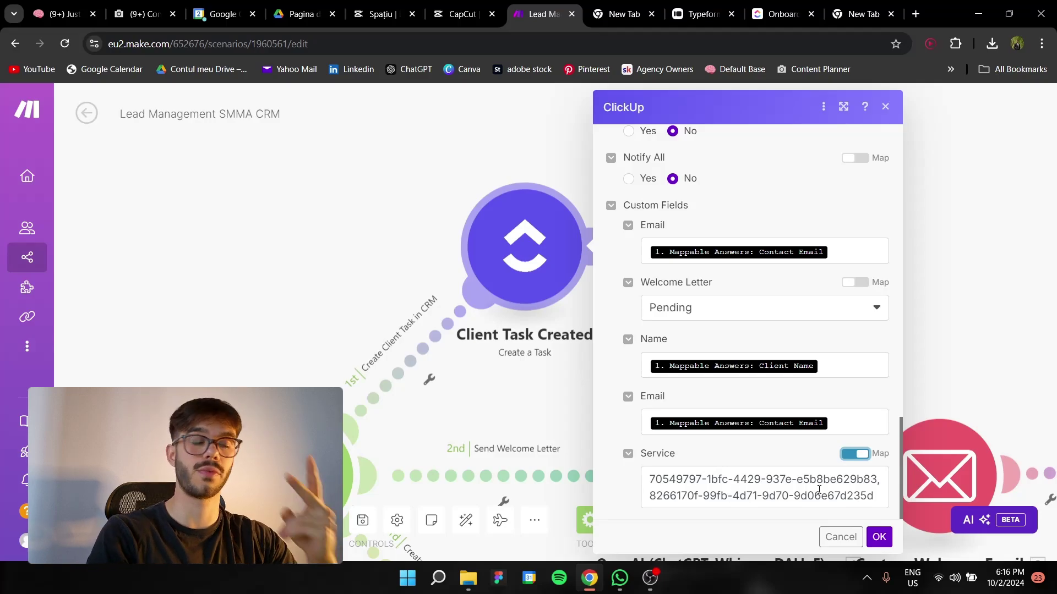
{"action": "left_click", "coordinate": [856, 454]}
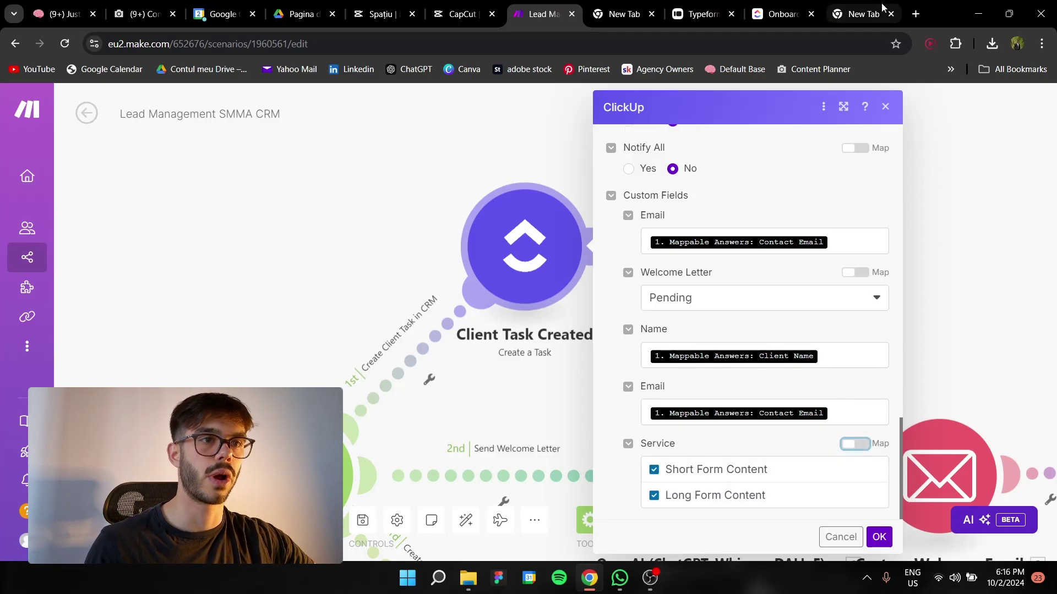
Copy the switch formula from the spare tab, untick both services, and make Service an empty mapped value
{"action": "left_click", "coordinate": [883, 7]}
{"action": "key", "text": "ctrl+v"}
{"action": "double_click", "coordinate": [363, 43]}
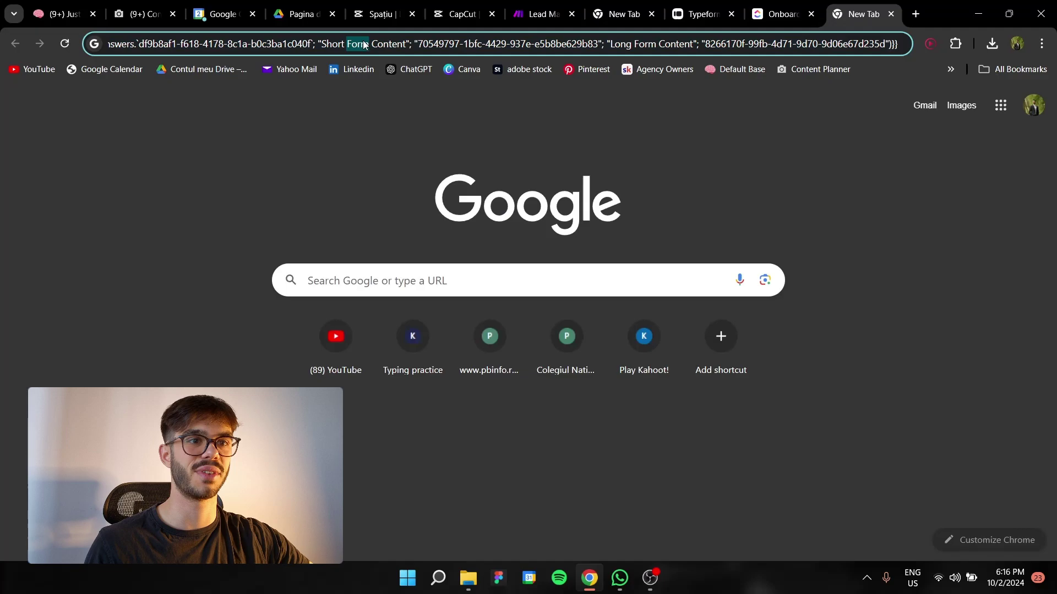
{"action": "key", "text": "ctrl+a"}
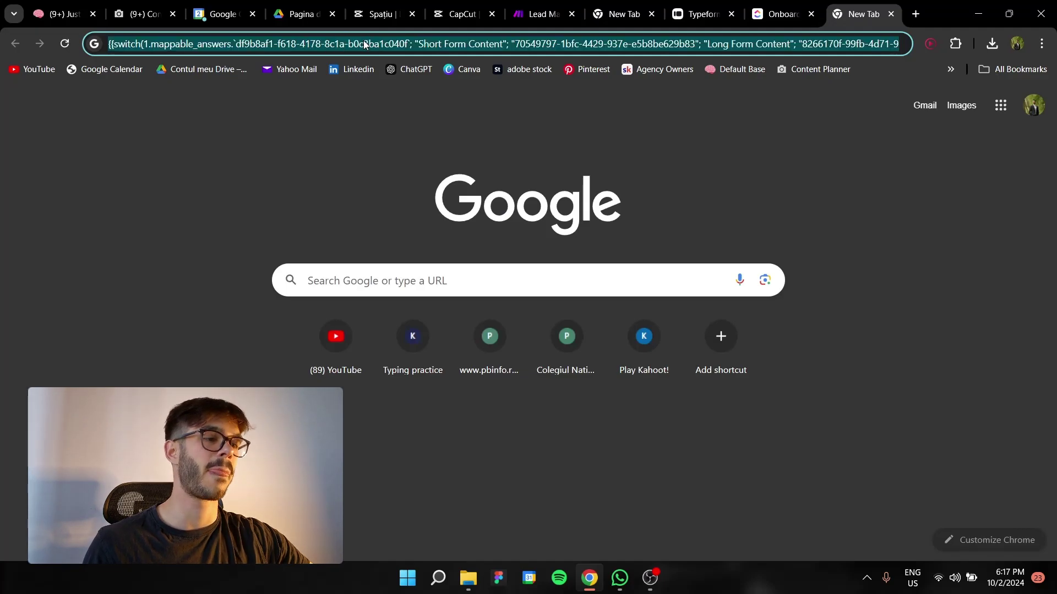
{"action": "left_click", "coordinate": [545, 14]}
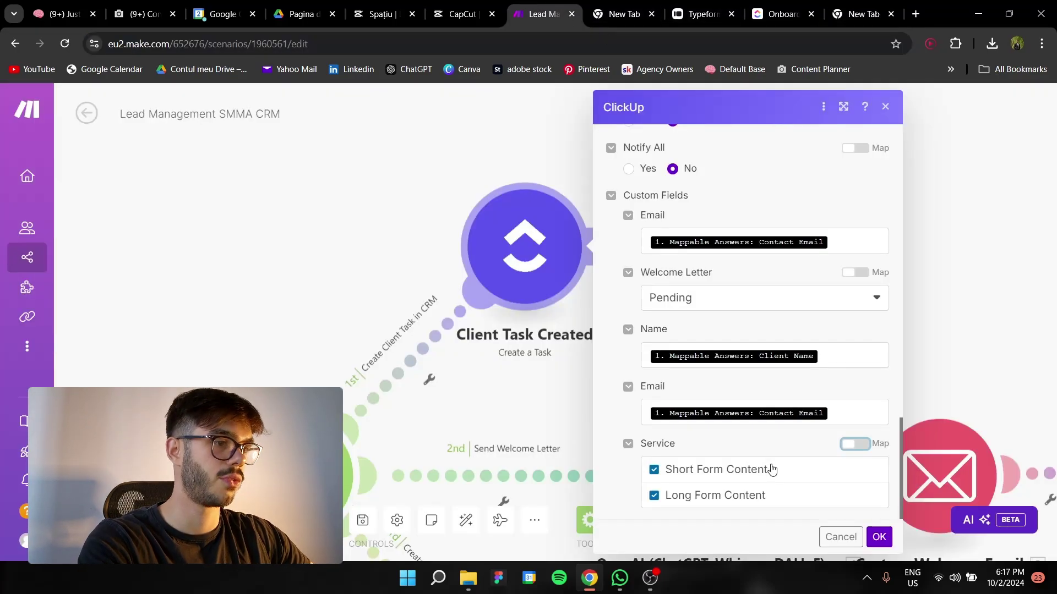
{"action": "left_click", "coordinate": [654, 470]}
{"action": "left_click", "coordinate": [654, 495]}
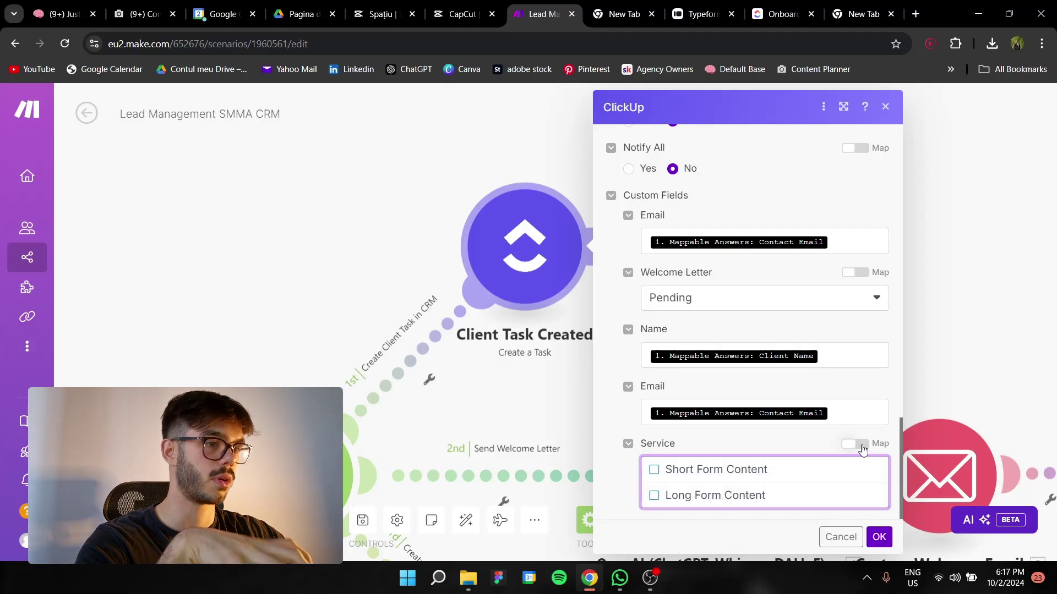
{"action": "left_click", "coordinate": [862, 450]}
{"action": "left_click", "coordinate": [710, 492]}
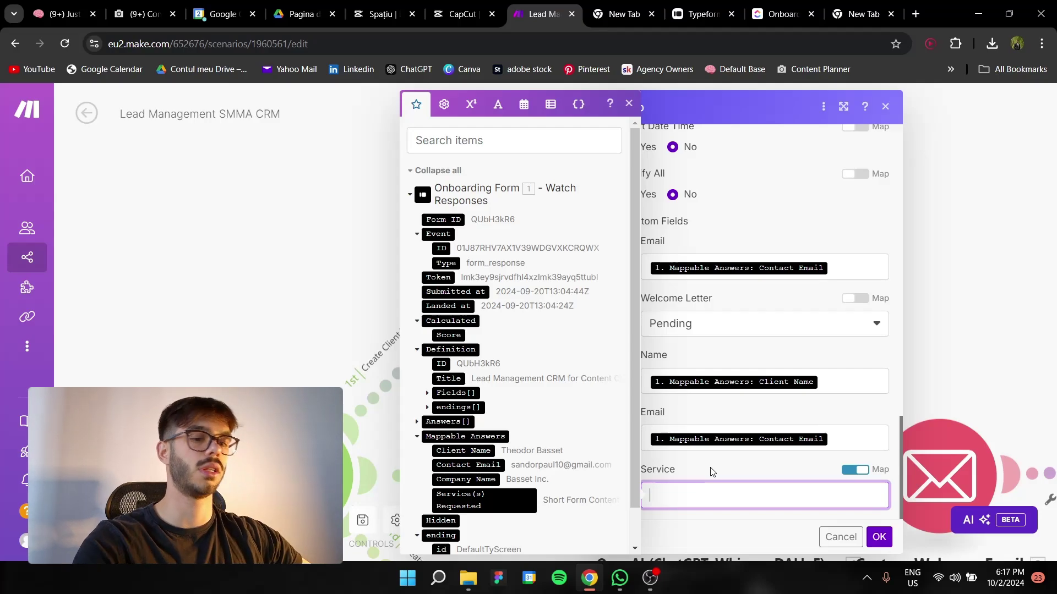
Paste the switch() formula into Service and map the onboarding form's service answer into it
{"action": "type", "text": "switch(1. Mappable Answers: Service(s) Requested;Short Form Content;70549797-1bfc-4429-937e-e5b8be629b83;Long Form Content;8266170f-99fb-4d71-9d70-9d06e67d235d)"}
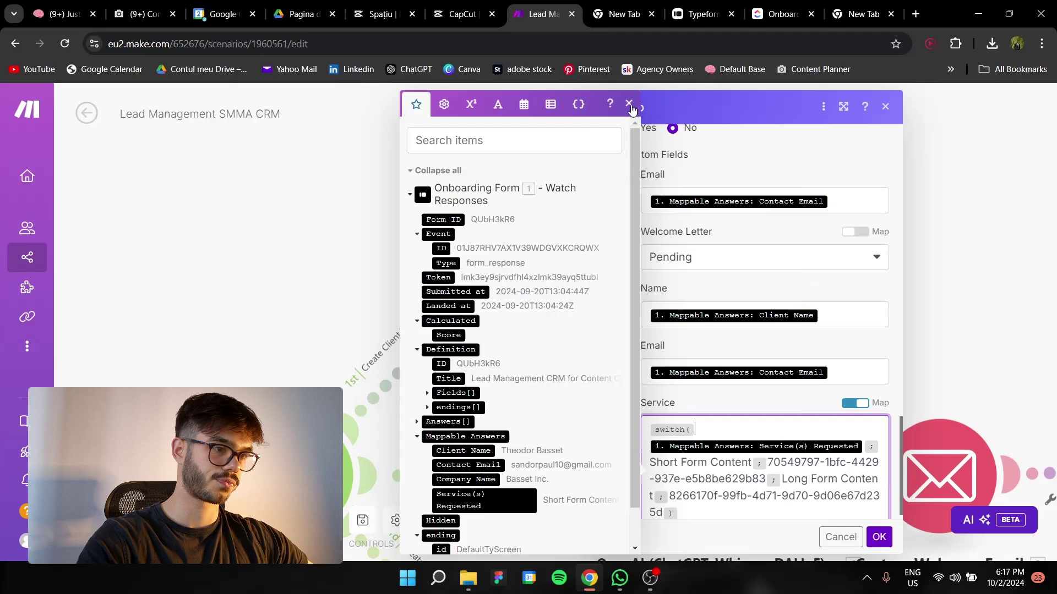
{"action": "key", "text": "Escape"}
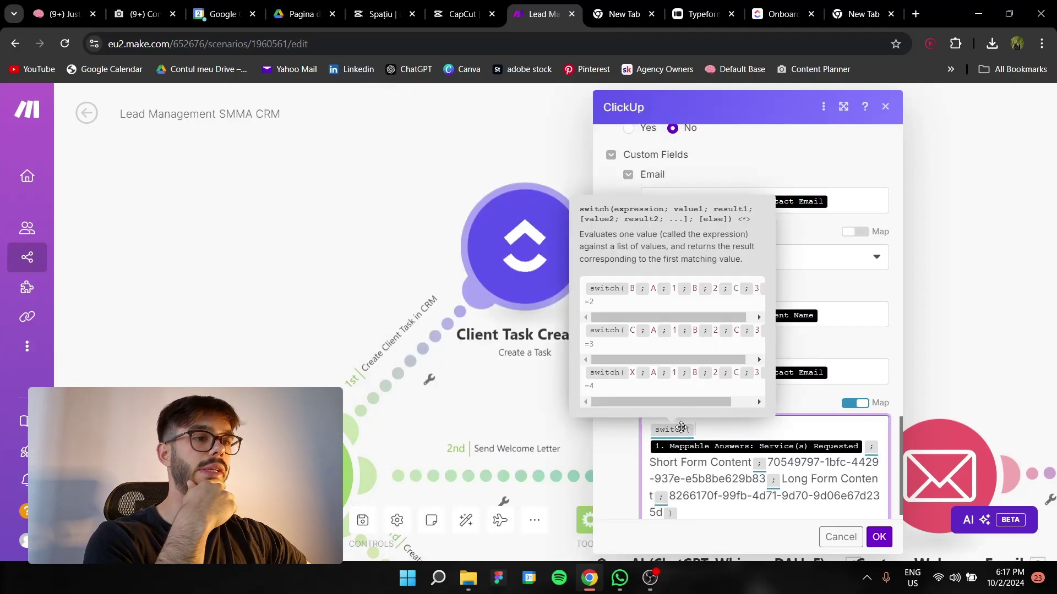
{"action": "left_click", "coordinate": [681, 427]}
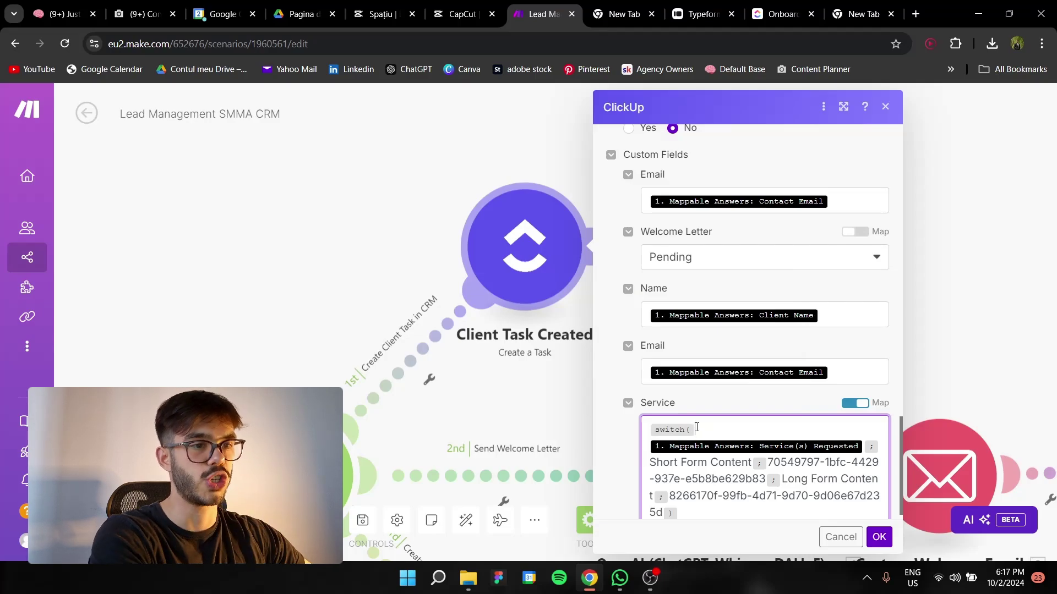
{"action": "left_click", "coordinate": [697, 427]}
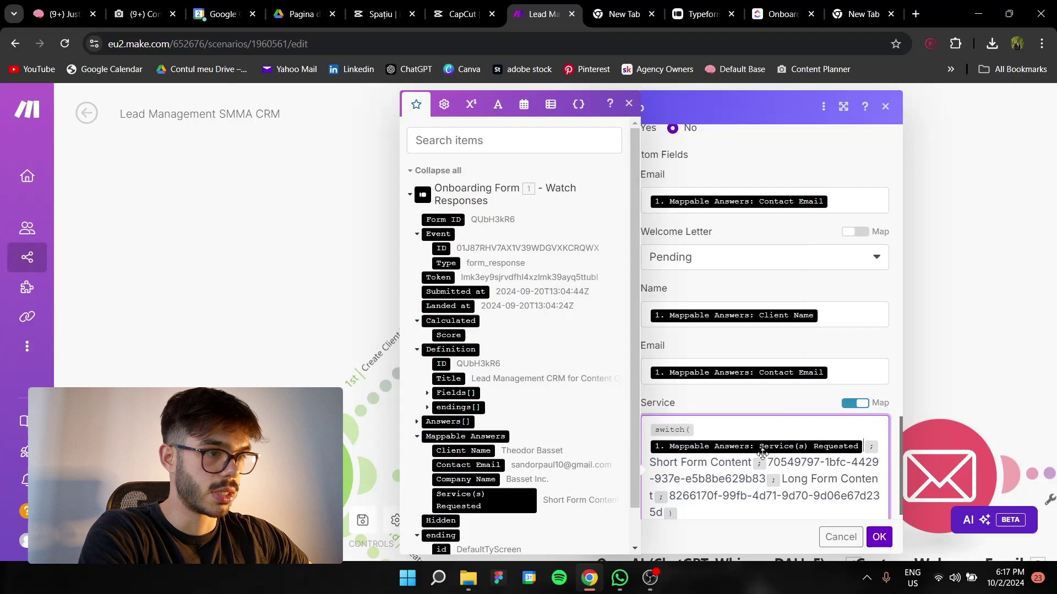
{"action": "mouse_move", "coordinate": [763, 445]}
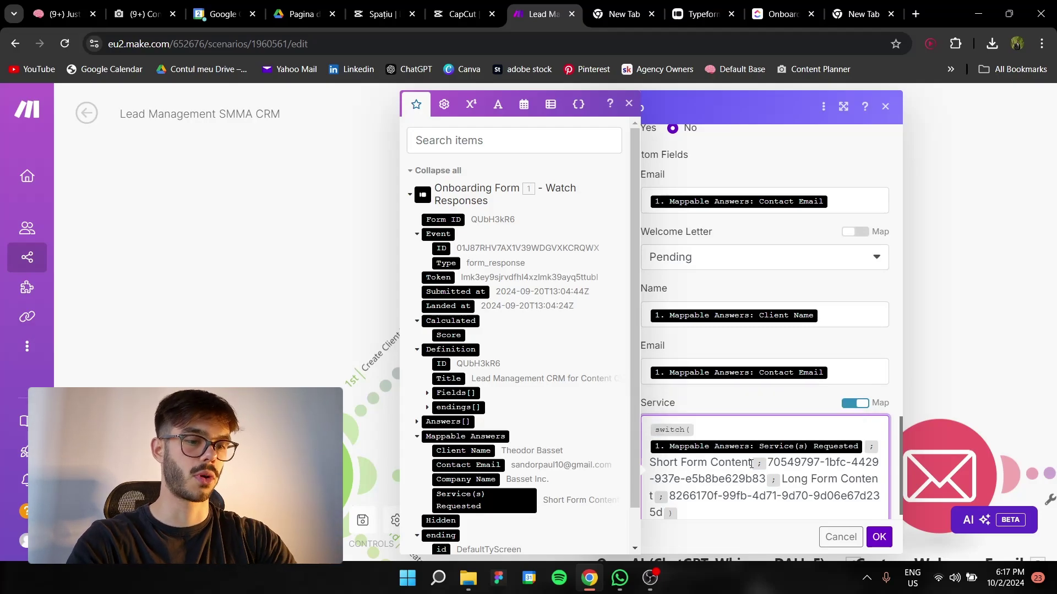
Check the Short Form Content and Long Form Content option ID pairs, then close the mapping panel
{"action": "left_click_drag", "start_coordinate": [651, 464], "coordinate": [751, 467]}
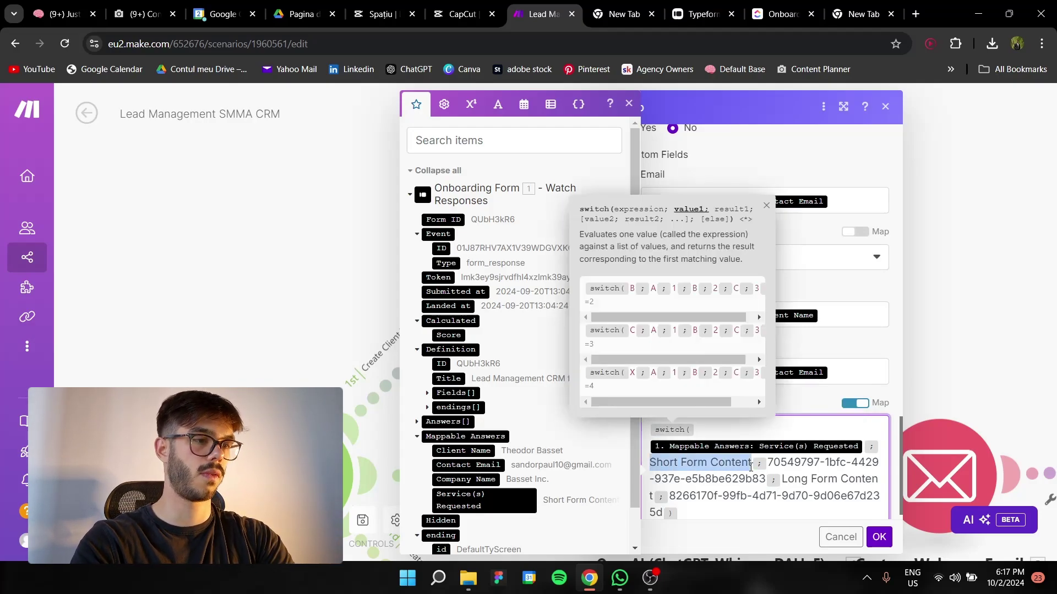
{"action": "left_click", "coordinate": [778, 463]}
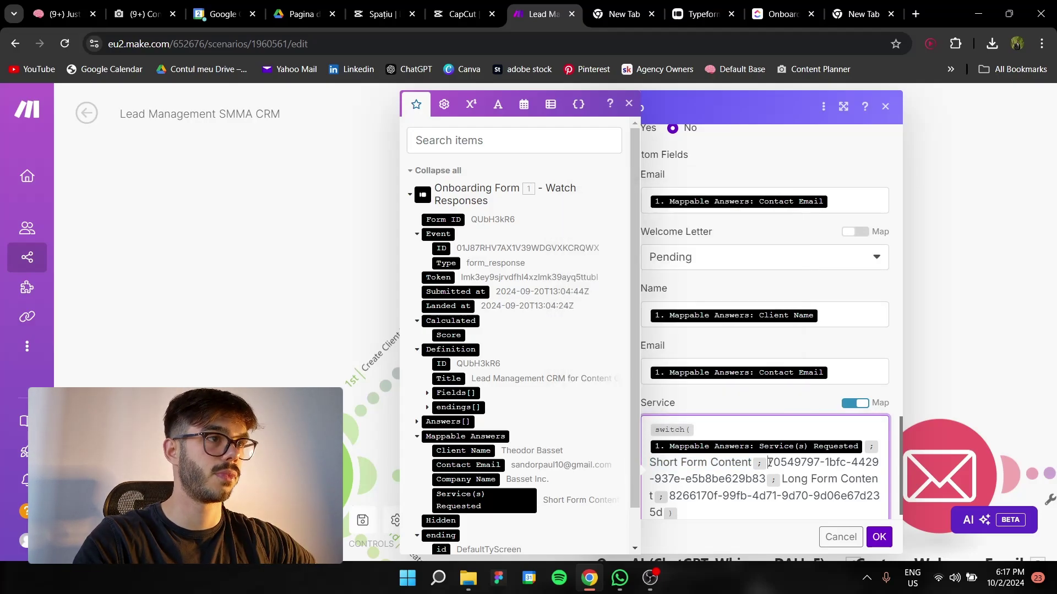
{"action": "left_click_drag", "start_coordinate": [769, 462], "coordinate": [765, 477]}
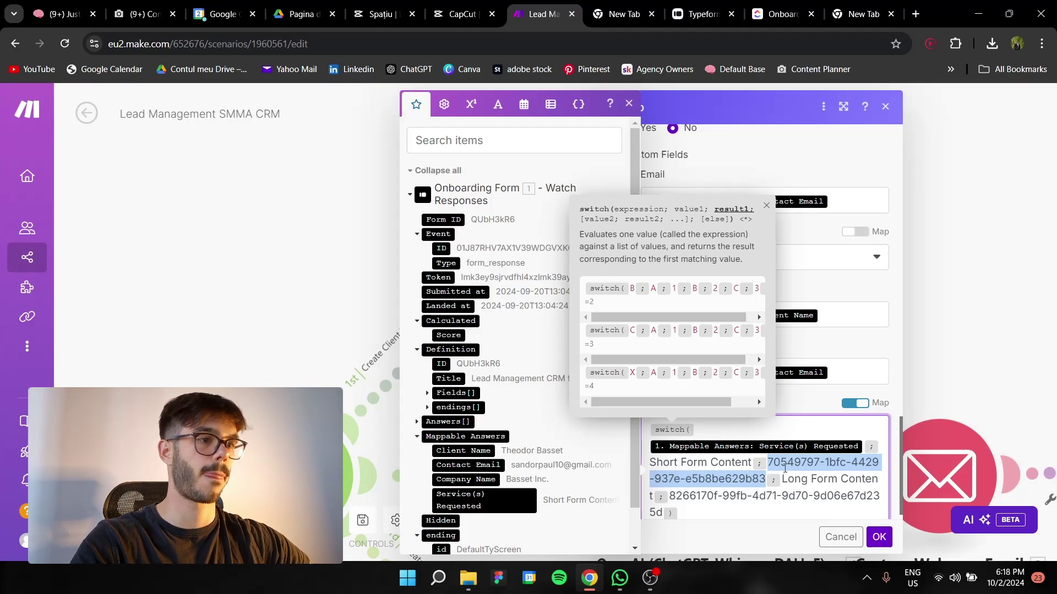
{"action": "left_click", "coordinate": [784, 478]}
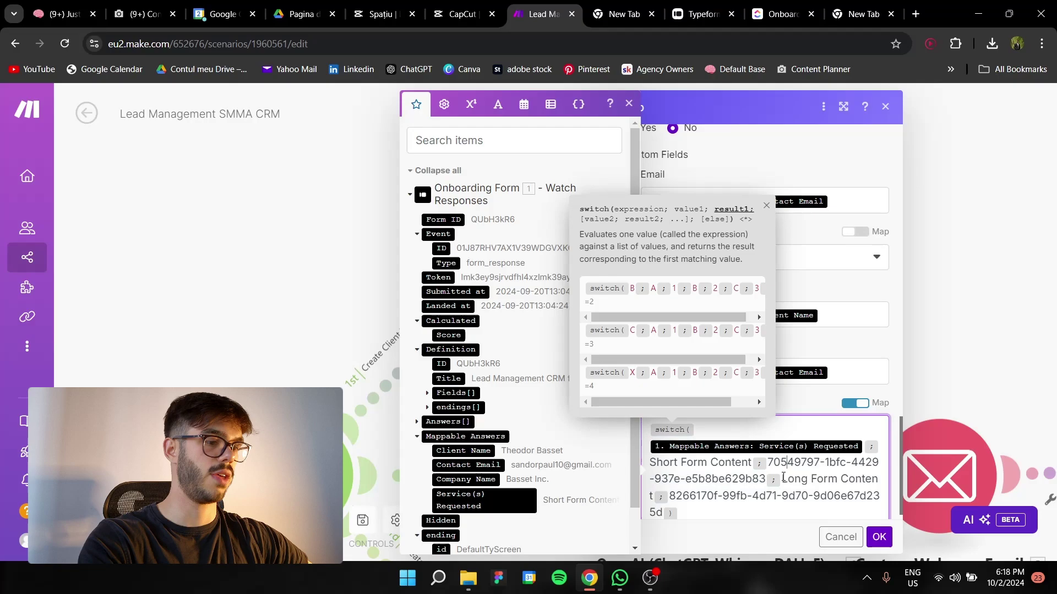
{"action": "left_click_drag", "start_coordinate": [787, 479], "coordinate": [668, 506]}
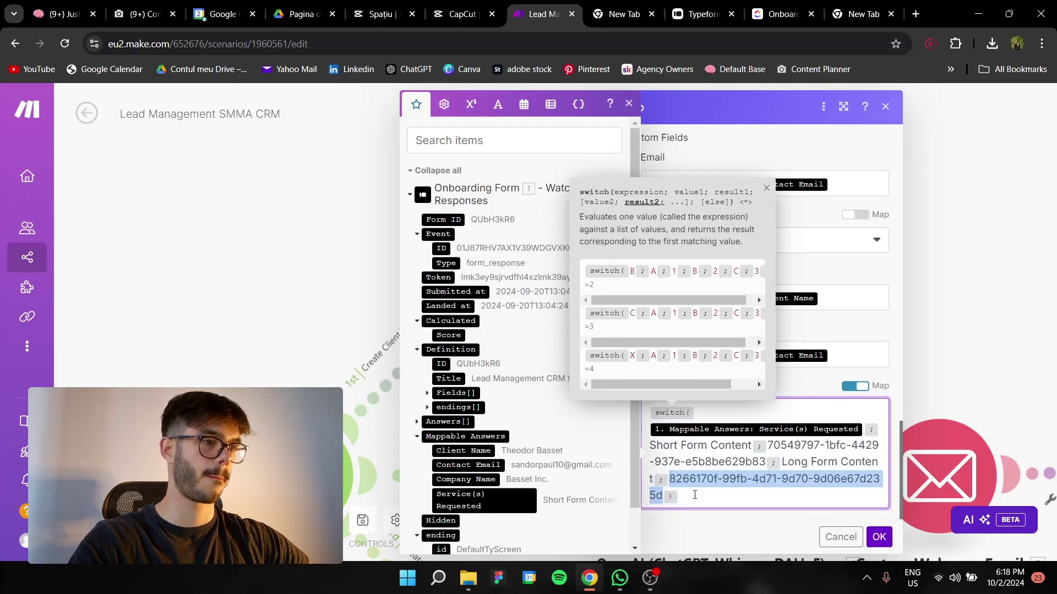
{"action": "left_click", "coordinate": [695, 495]}
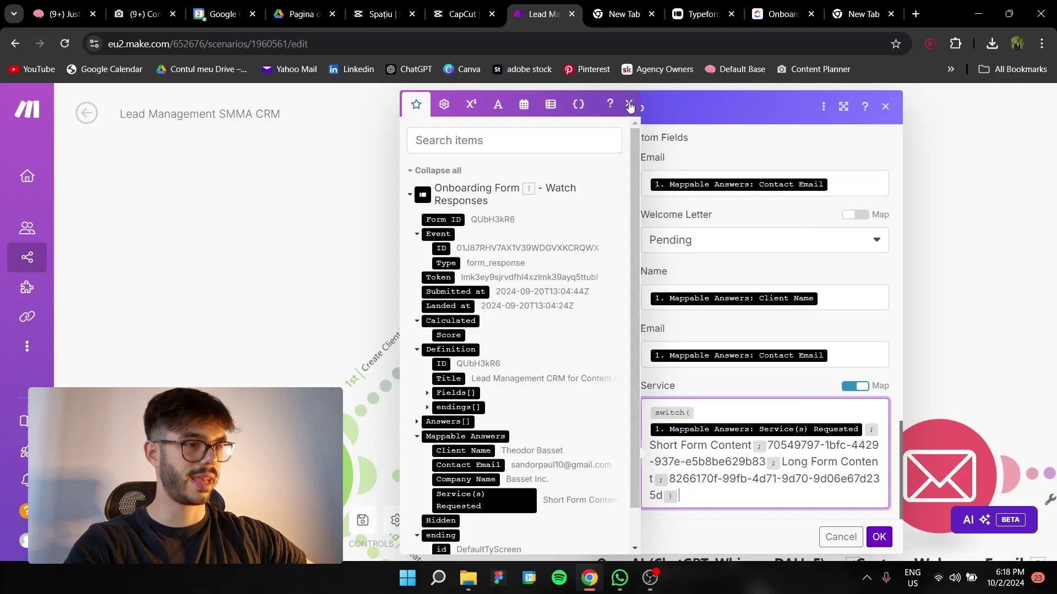
{"action": "left_click", "coordinate": [631, 105]}
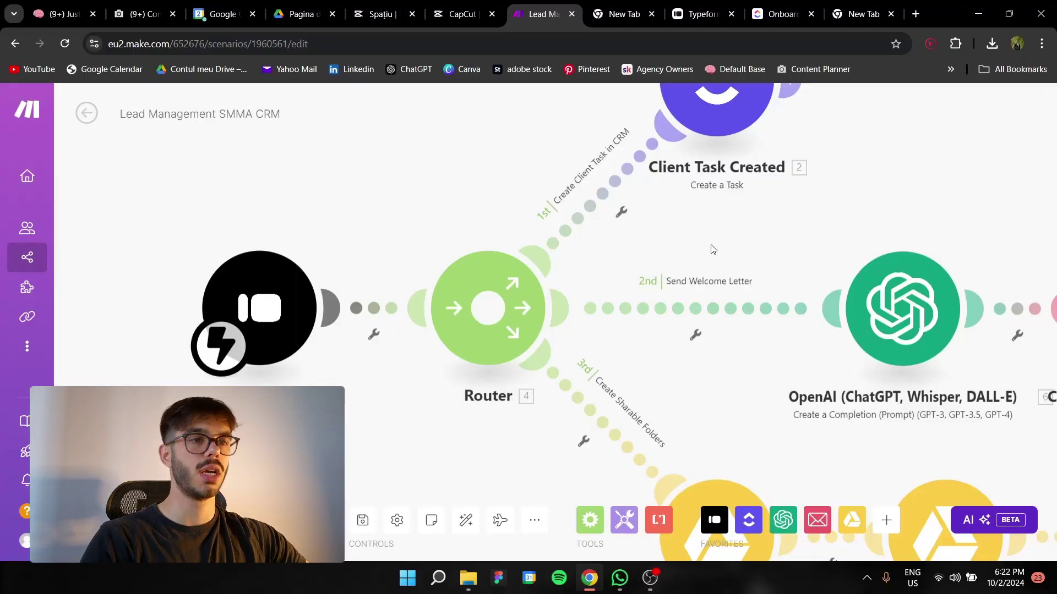
Pan to the Send Welcome Letter route and open its gpt-4o-mini OpenAI module
{"action": "left_click_drag", "start_coordinate": [833, 268], "coordinate": [542, 233]}
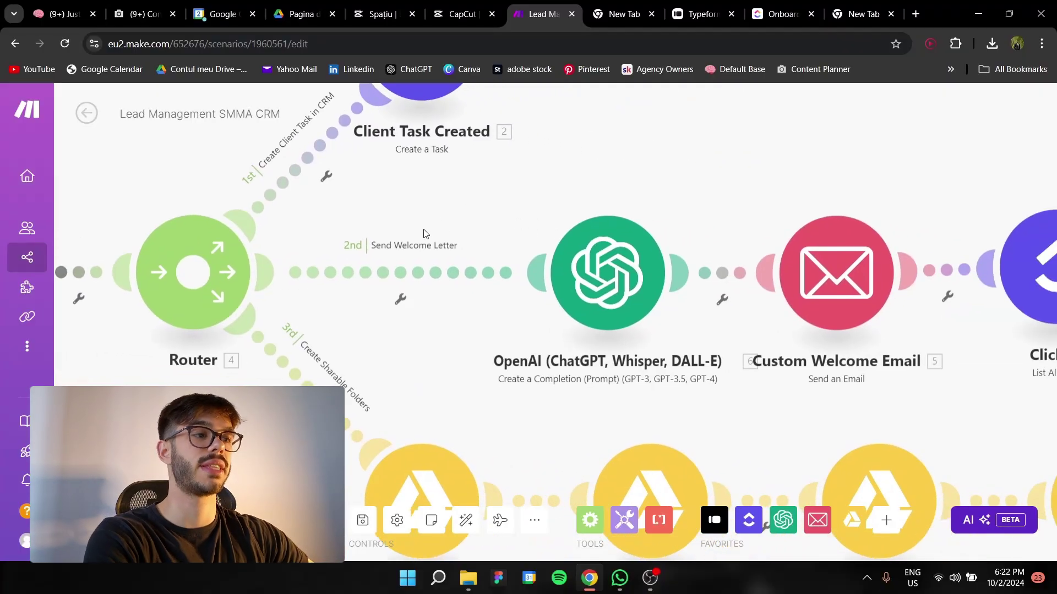
{"action": "scroll", "coordinate": [425, 231], "scroll_direction": "down", "scroll_amount": 2}
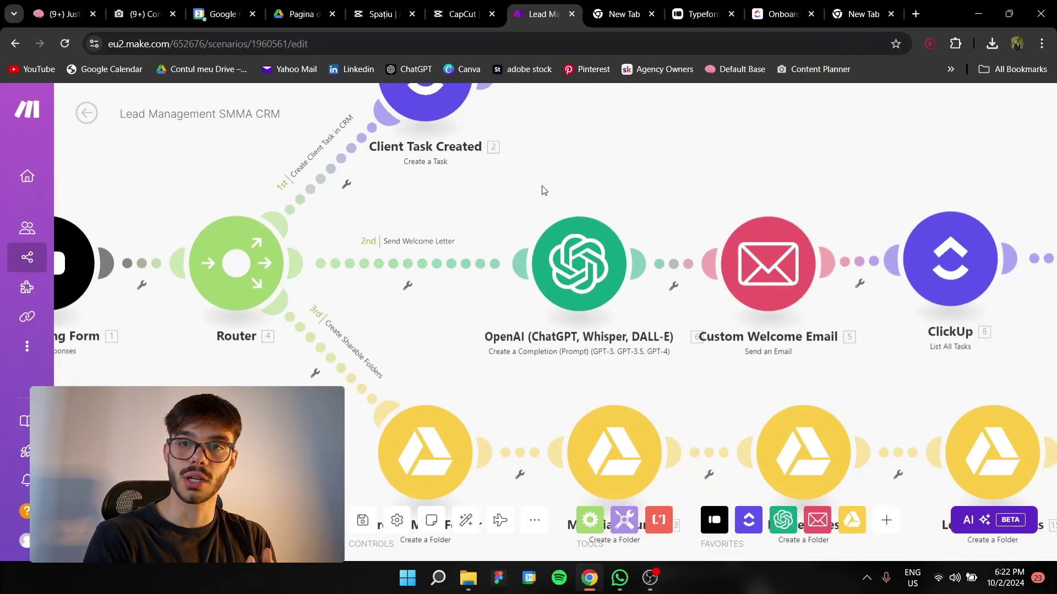
{"action": "left_click_drag", "start_coordinate": [540, 189], "coordinate": [448, 210]}
{"action": "left_click", "coordinate": [502, 312]}
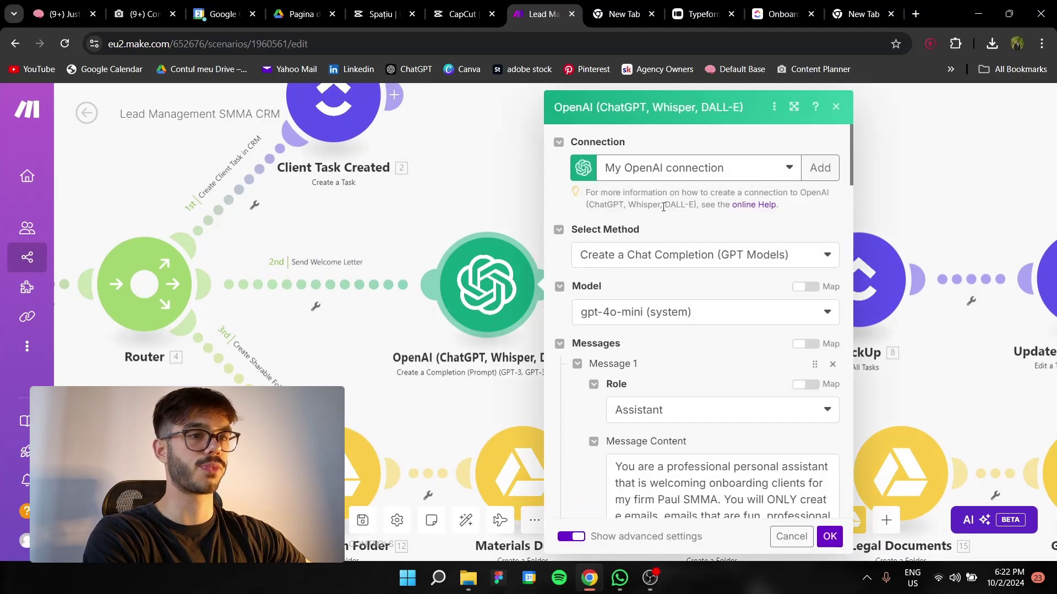
{"action": "scroll", "coordinate": [707, 249], "scroll_direction": "down", "scroll_amount": 3}
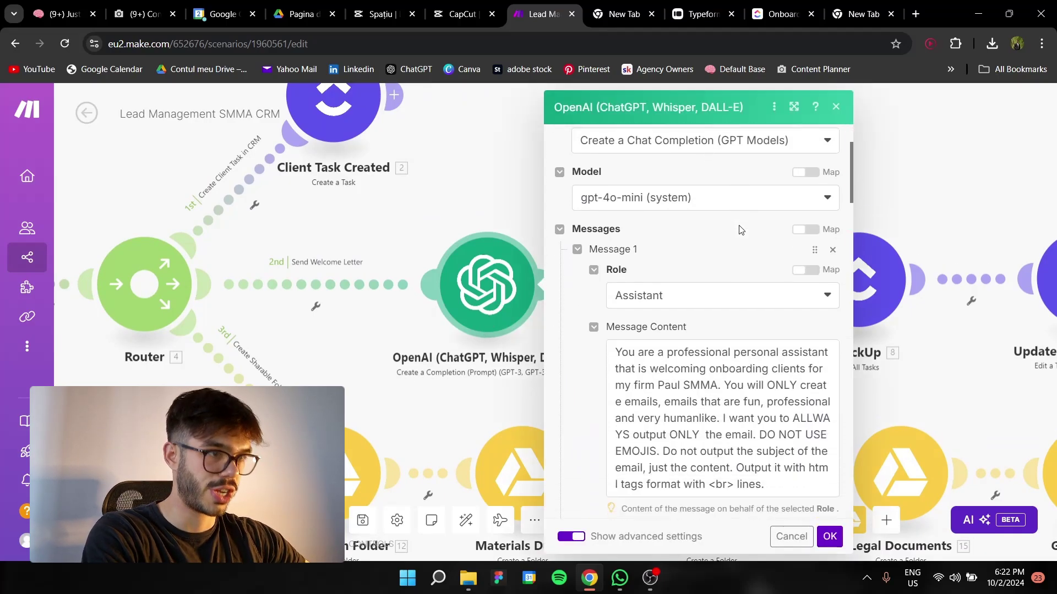
{"action": "scroll", "coordinate": [724, 233], "scroll_direction": "up", "scroll_amount": 1}
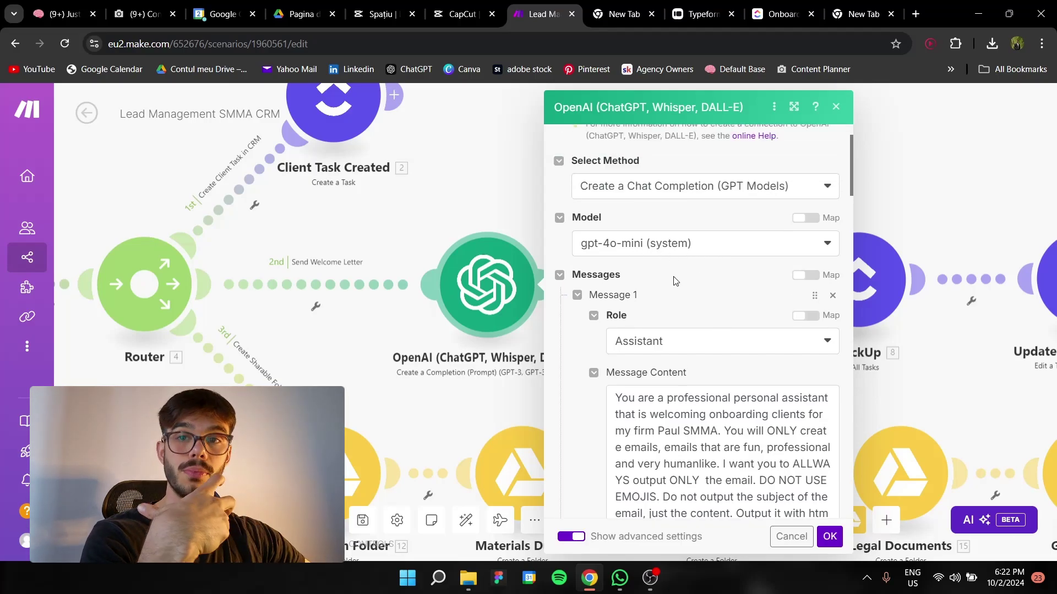
{"action": "scroll", "coordinate": [677, 279], "scroll_direction": "down", "scroll_amount": 1}
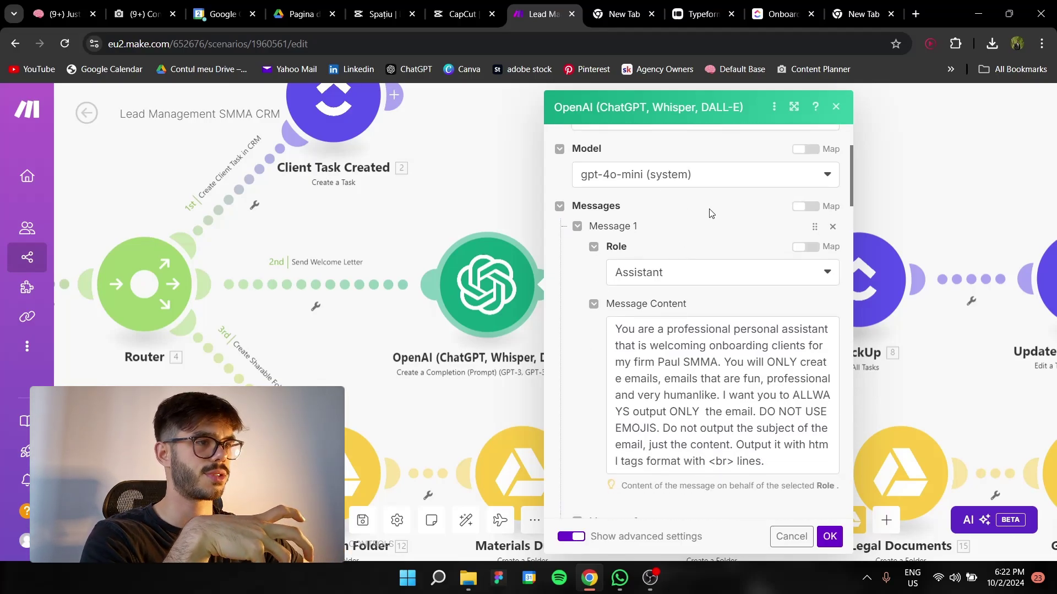
{"action": "left_click", "coordinate": [749, 174]}
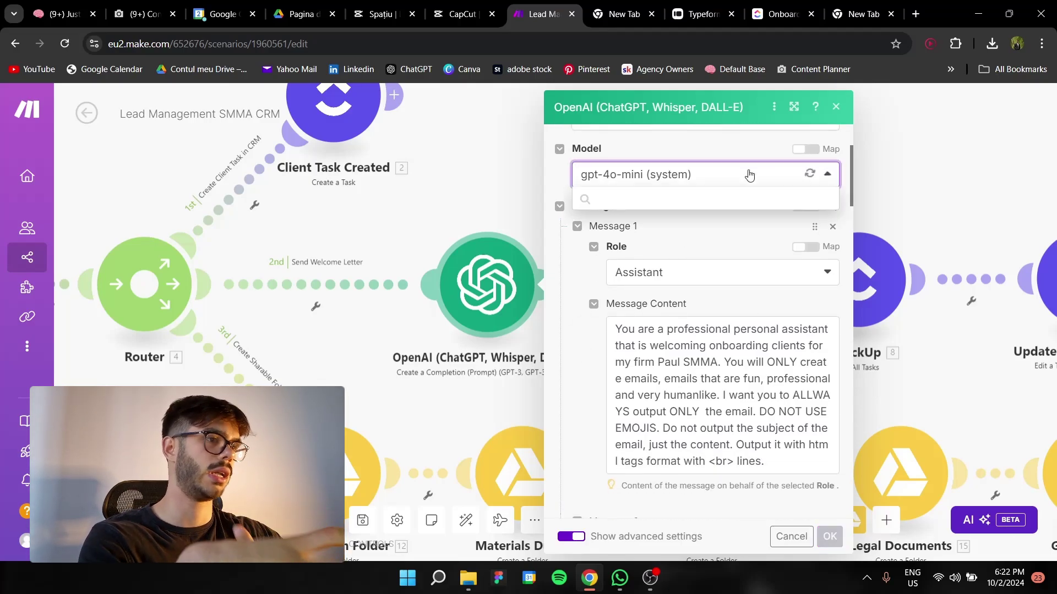
{"action": "left_click", "coordinate": [829, 175]}
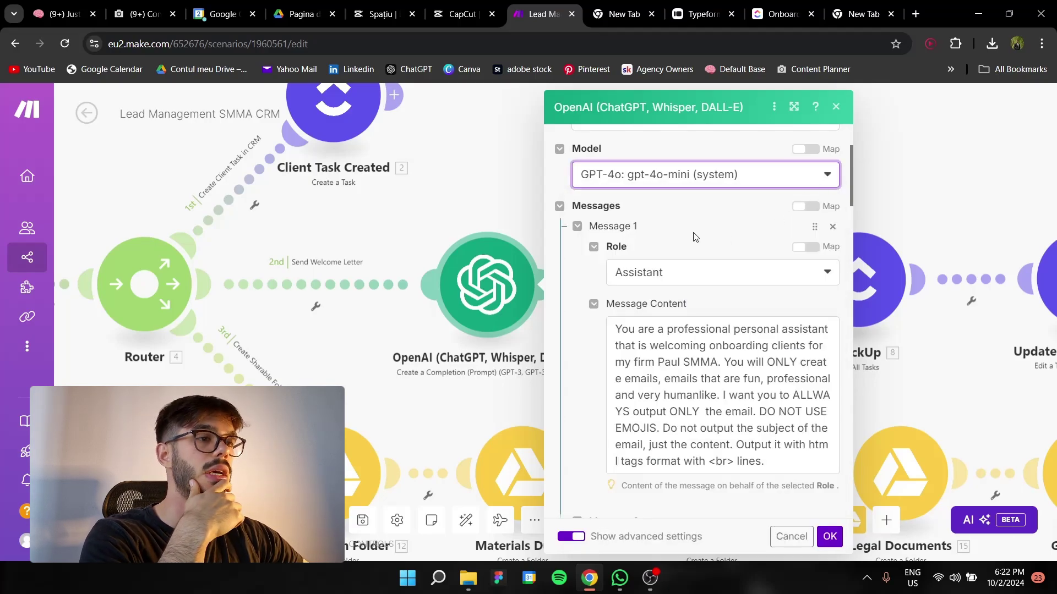
{"action": "scroll", "coordinate": [693, 232], "scroll_direction": "down", "scroll_amount": 1}
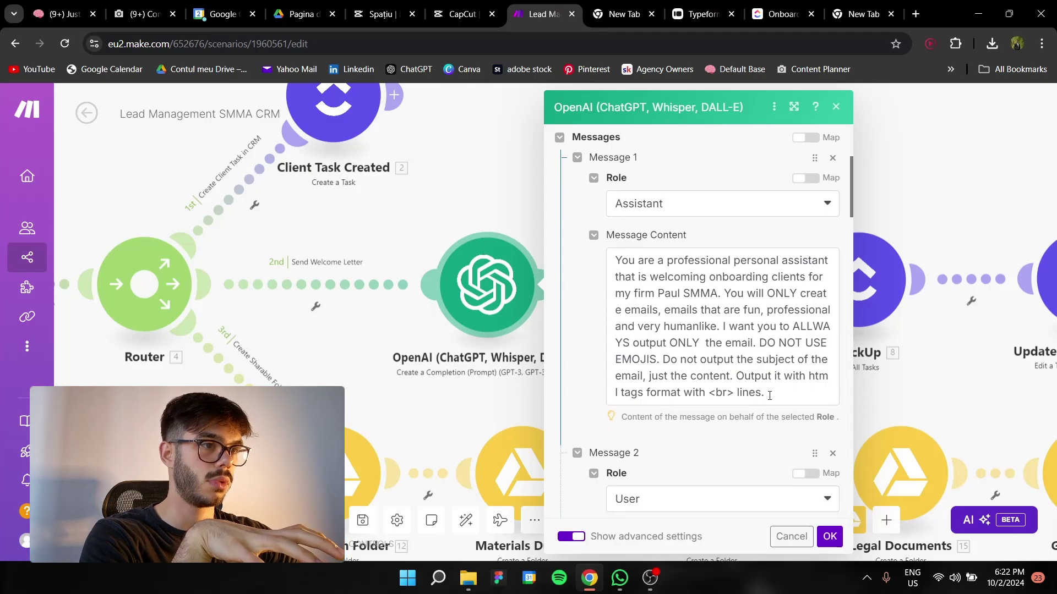
{"action": "left_click_drag", "start_coordinate": [769, 395], "coordinate": [615, 261]}
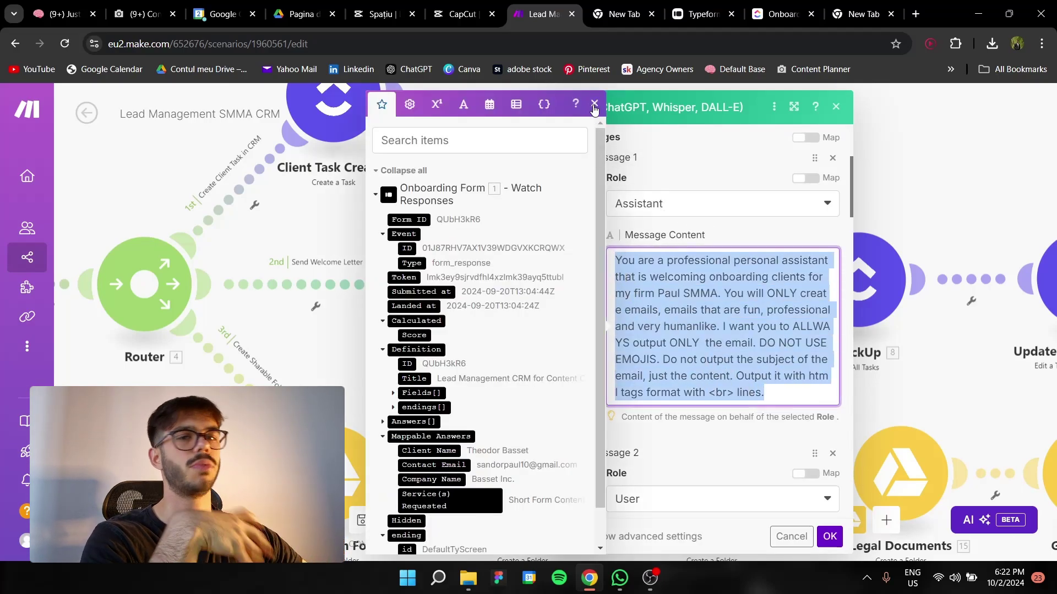
{"action": "left_click", "coordinate": [595, 104]}
{"action": "left_click", "coordinate": [750, 255]}
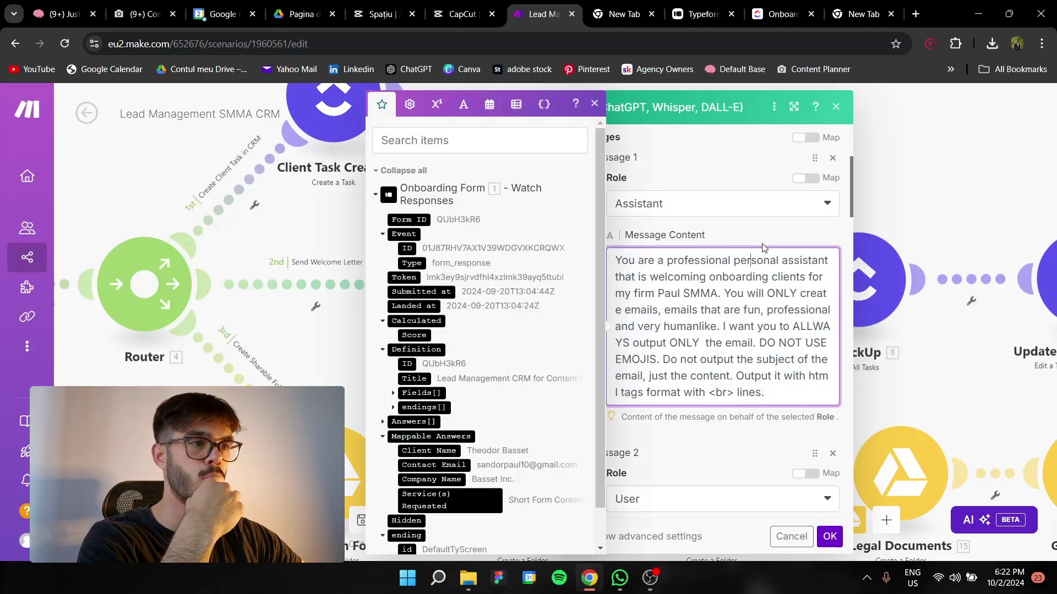
{"action": "left_click", "coordinate": [594, 105]}
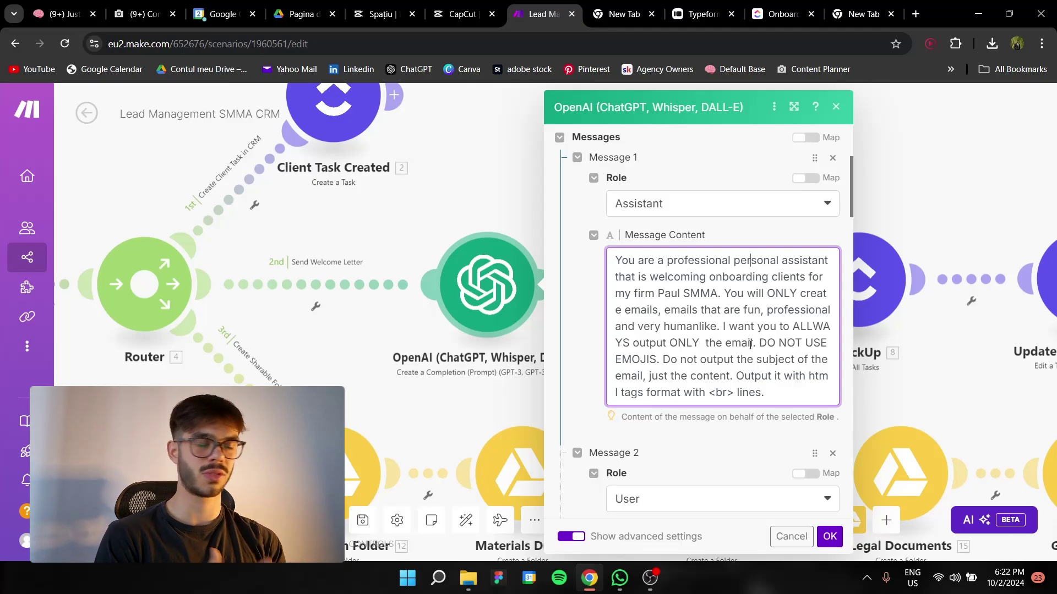
{"action": "left_click_drag", "start_coordinate": [760, 342], "coordinate": [660, 362]}
{"action": "left_click", "coordinate": [680, 351]}
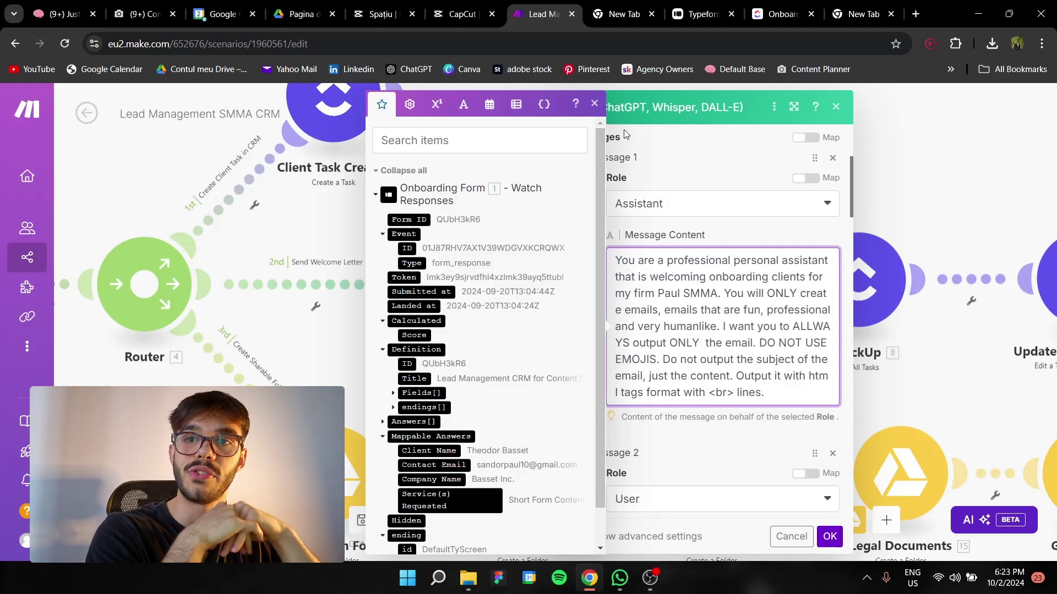
{"action": "left_click", "coordinate": [593, 103]}
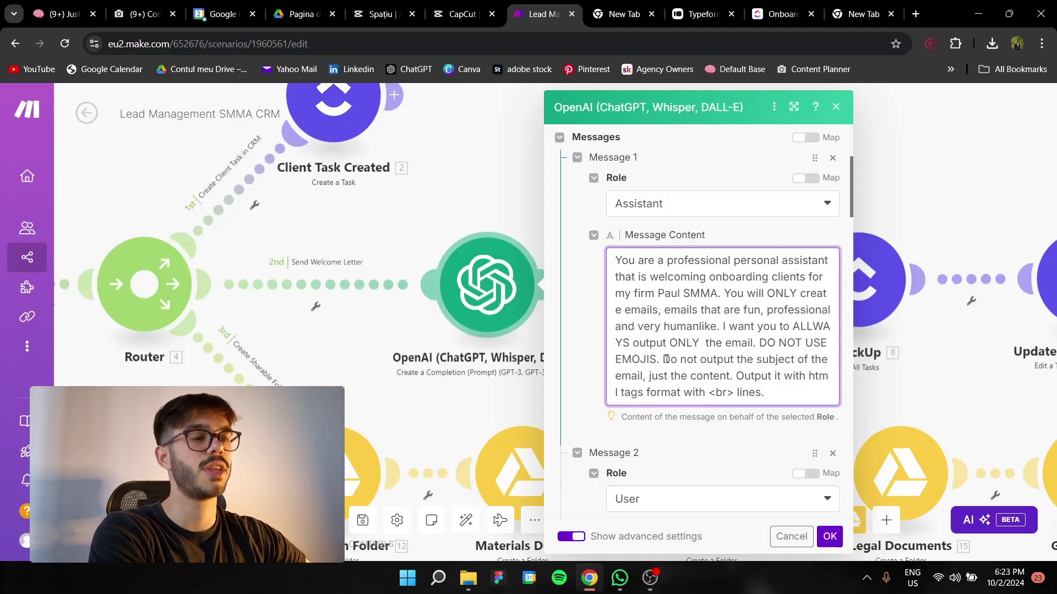
Correct the misspelled 'ort' to 'our' in the welcome-letter user message
{"action": "scroll", "coordinate": [666, 359], "scroll_direction": "down", "scroll_amount": 6}
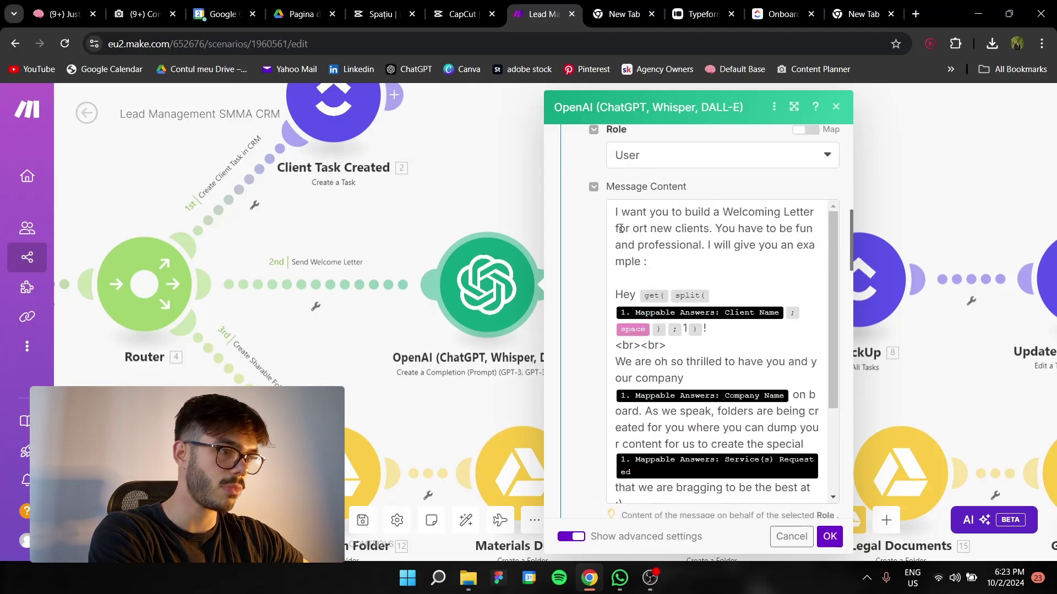
{"action": "left_click", "coordinate": [614, 207]}
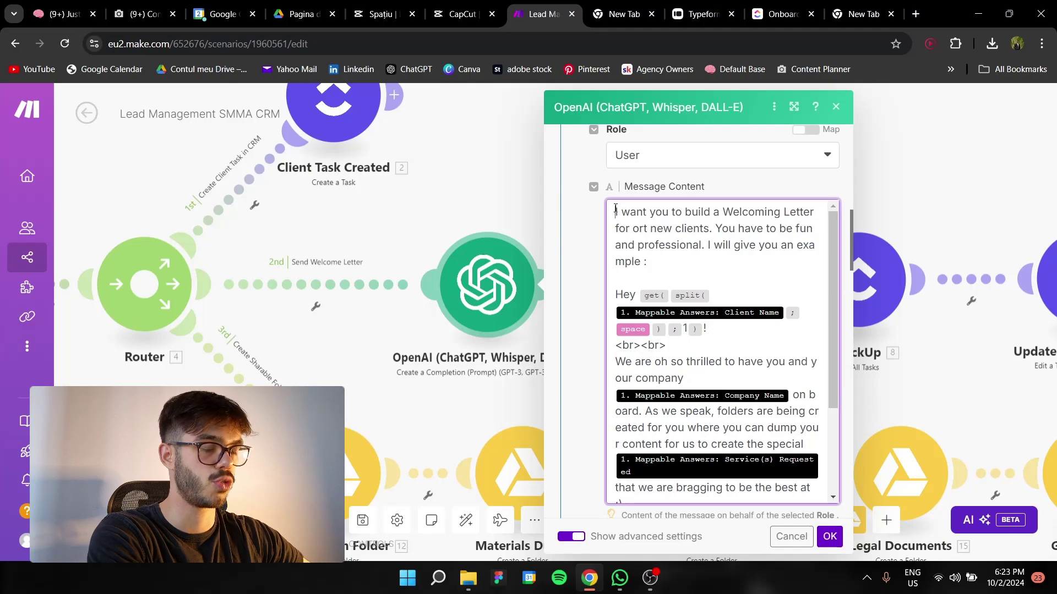
{"action": "left_click_drag", "start_coordinate": [614, 209], "coordinate": [671, 261]}
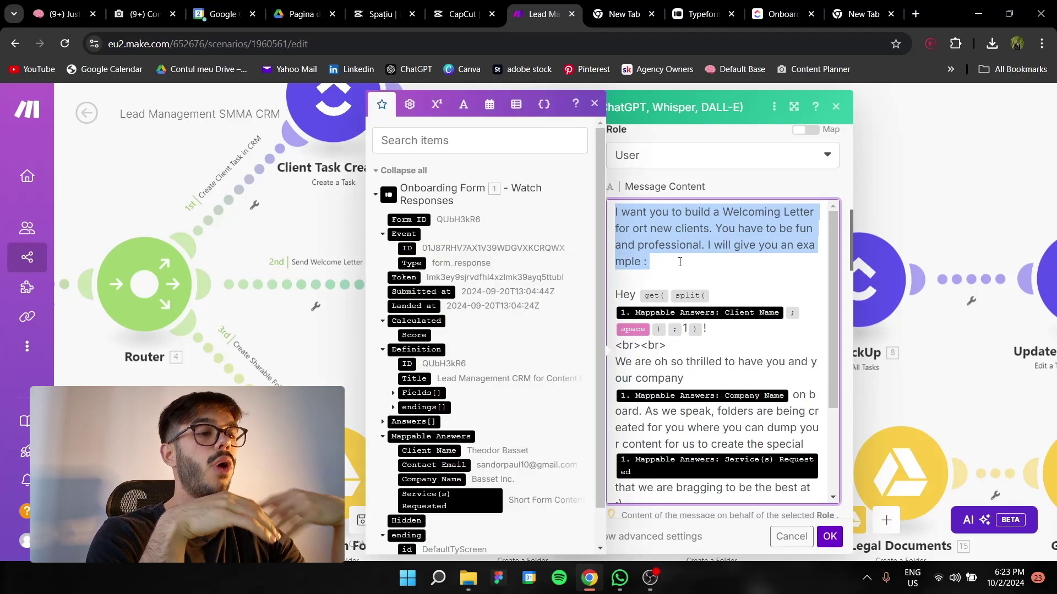
{"action": "left_click", "coordinate": [642, 235]}
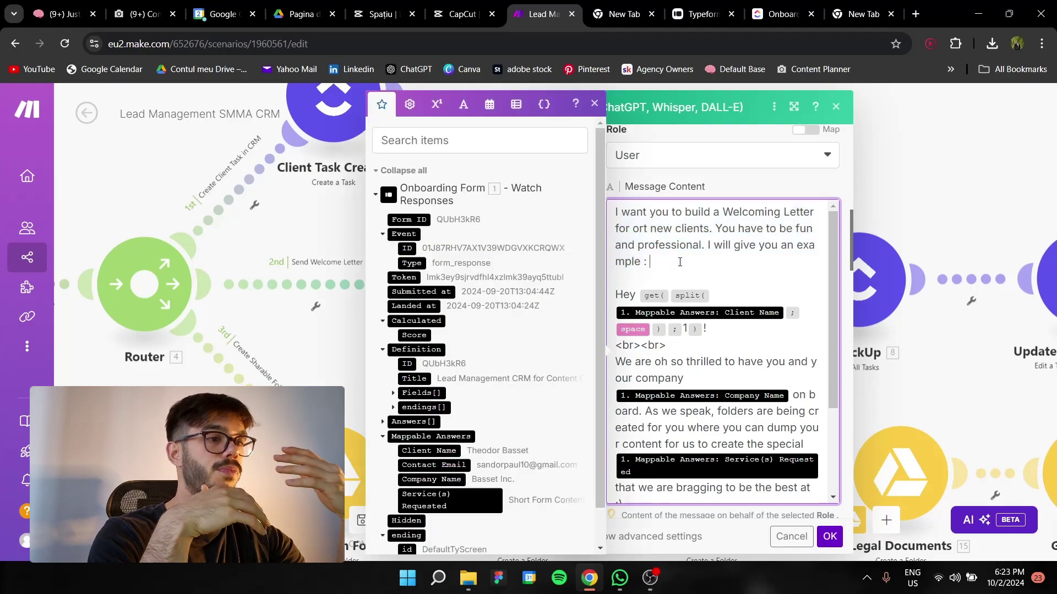
{"action": "left_click", "coordinate": [646, 229]}
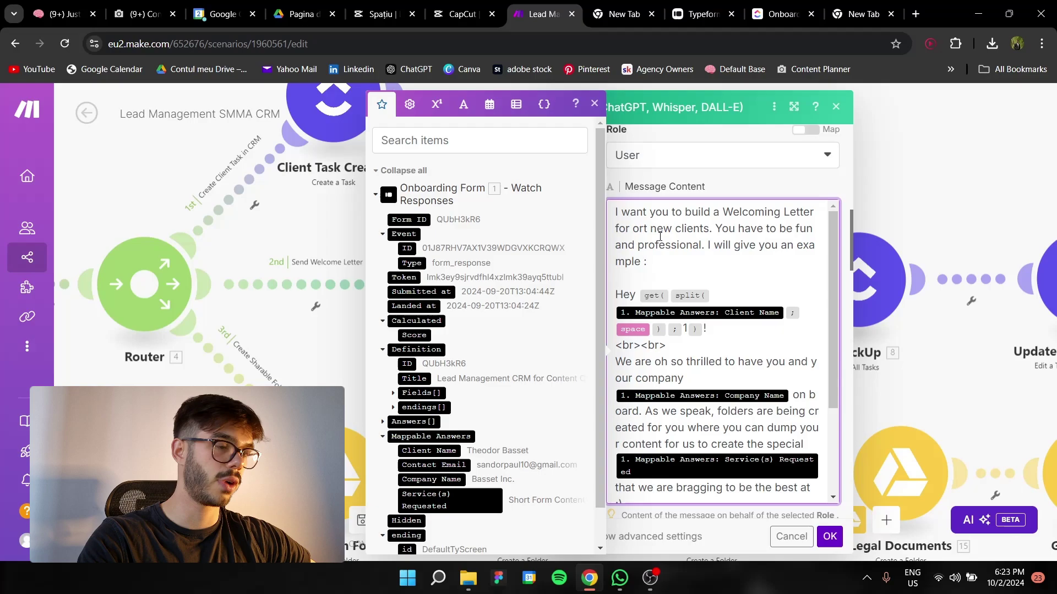
{"action": "key", "text": "BackSpace"}
{"action": "key", "text": "BackSpace"}
{"action": "type", "text": "ur"}
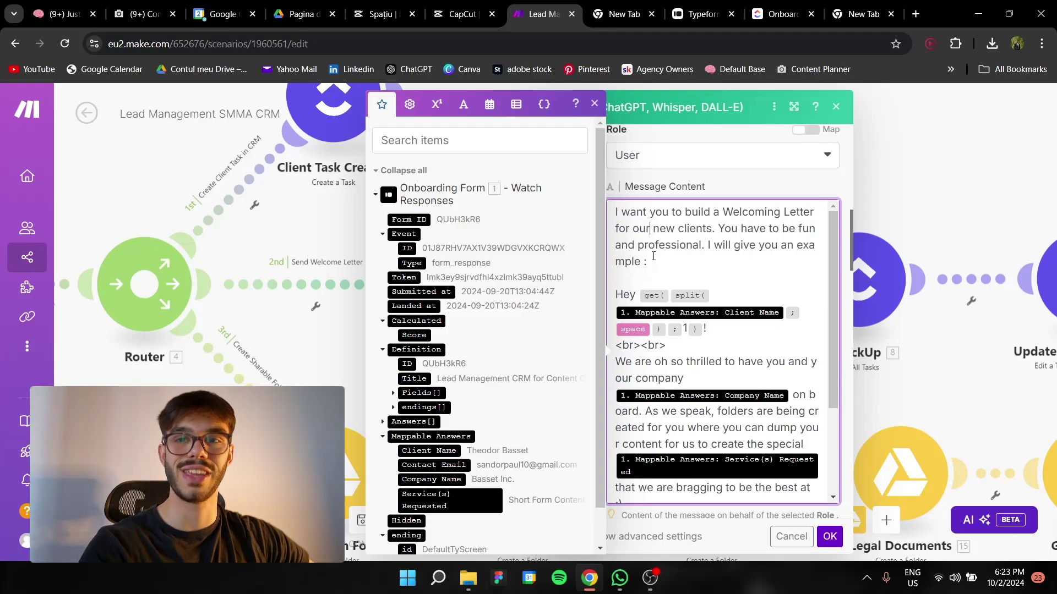
{"action": "scroll", "coordinate": [644, 244], "scroll_direction": "down", "scroll_amount": 2}
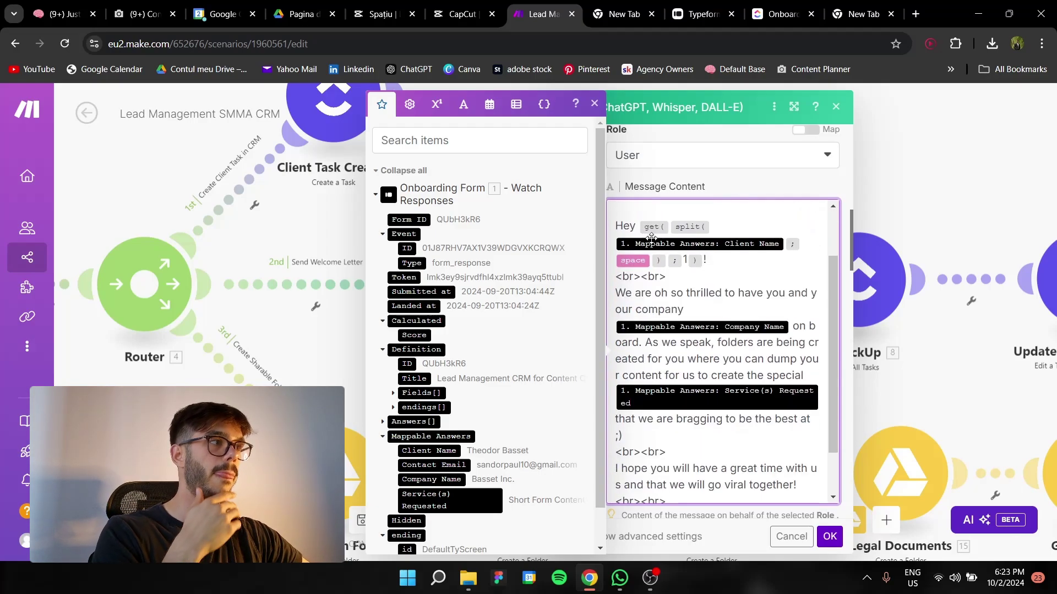
{"action": "scroll", "coordinate": [633, 228], "scroll_direction": "up", "scroll_amount": 2}
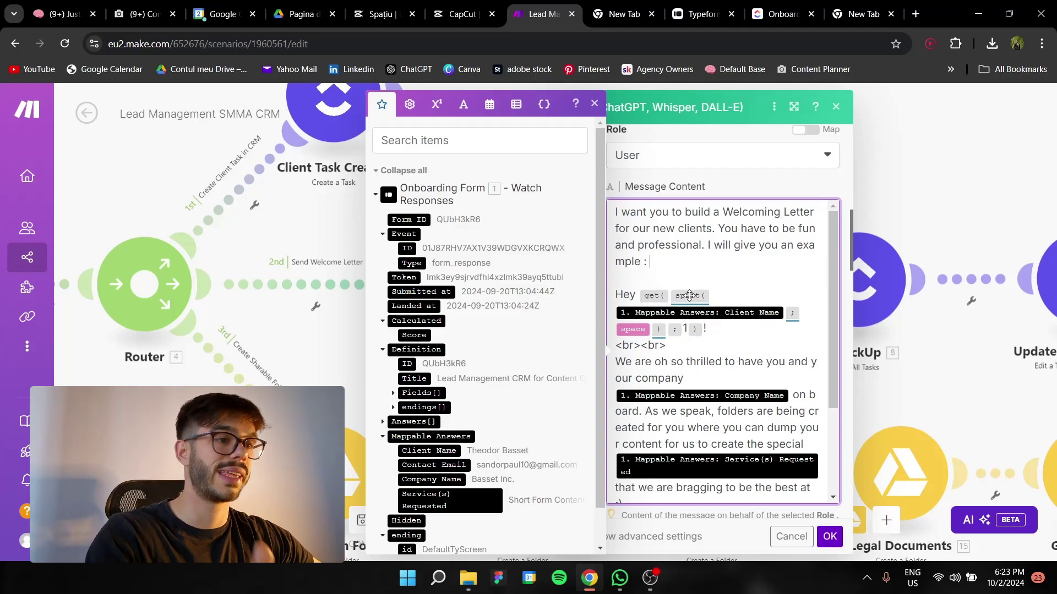
Review the get() mappings and <br><br> line breaks in the prompt, then close the mapping panel
{"action": "left_click", "coordinate": [651, 294]}
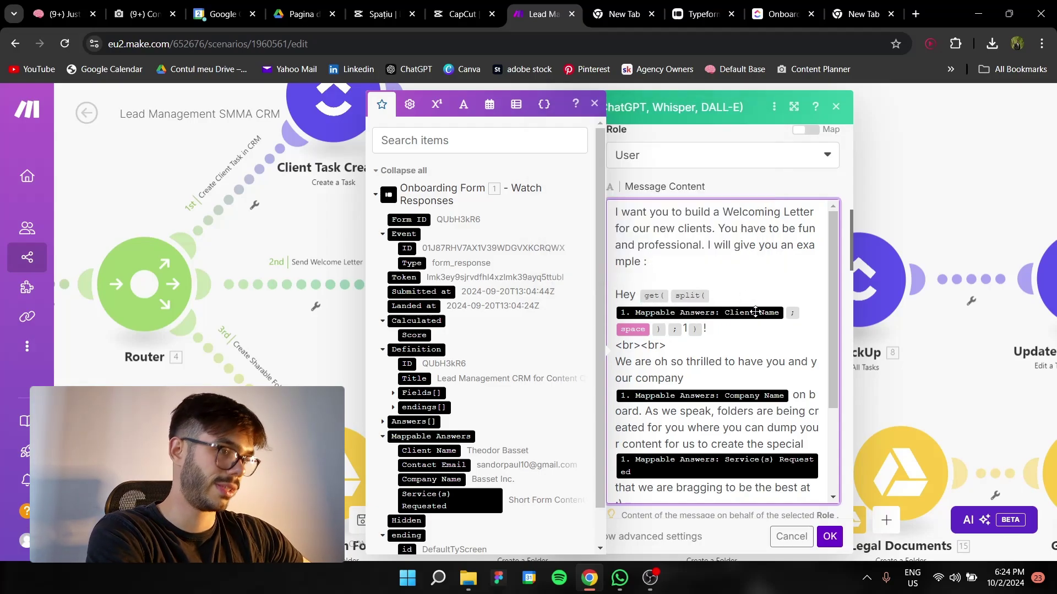
{"action": "mouse_move", "coordinate": [753, 313]}
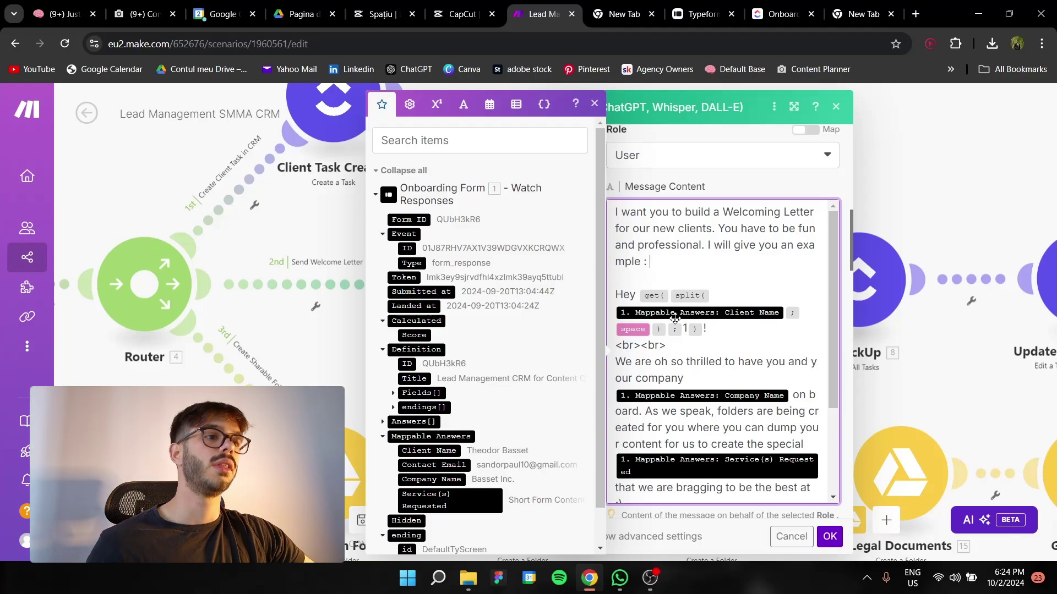
{"action": "double_click", "coordinate": [671, 345]}
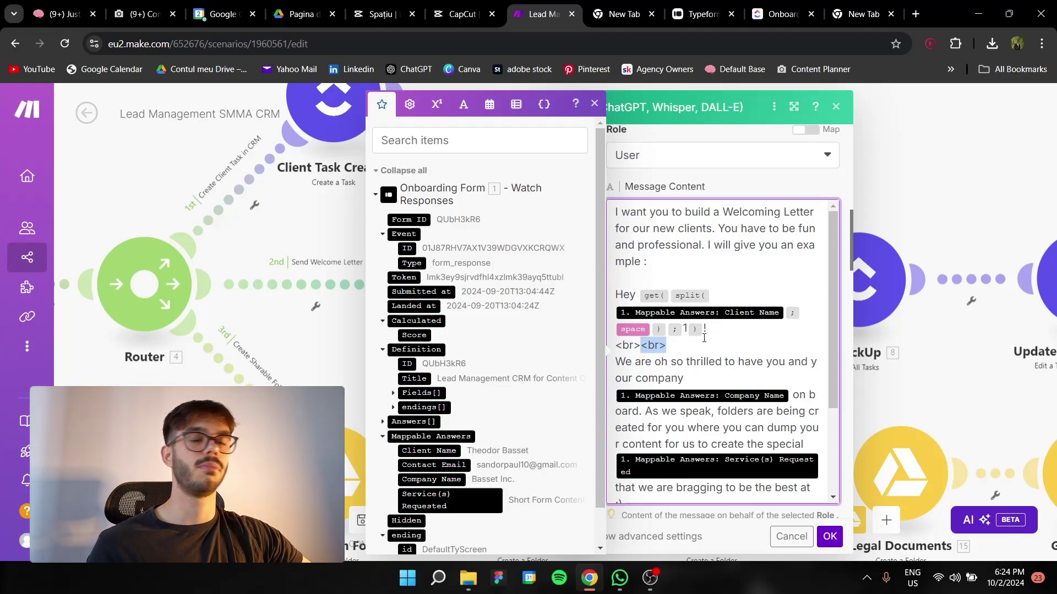
{"action": "left_click", "coordinate": [705, 341]}
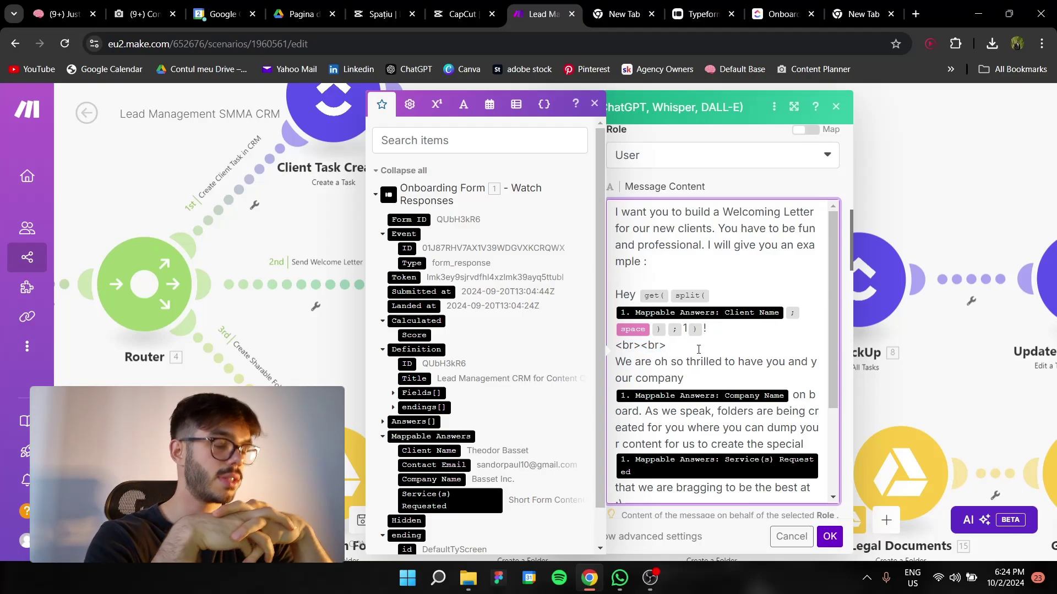
{"action": "scroll", "coordinate": [697, 348], "scroll_direction": "down", "scroll_amount": 1}
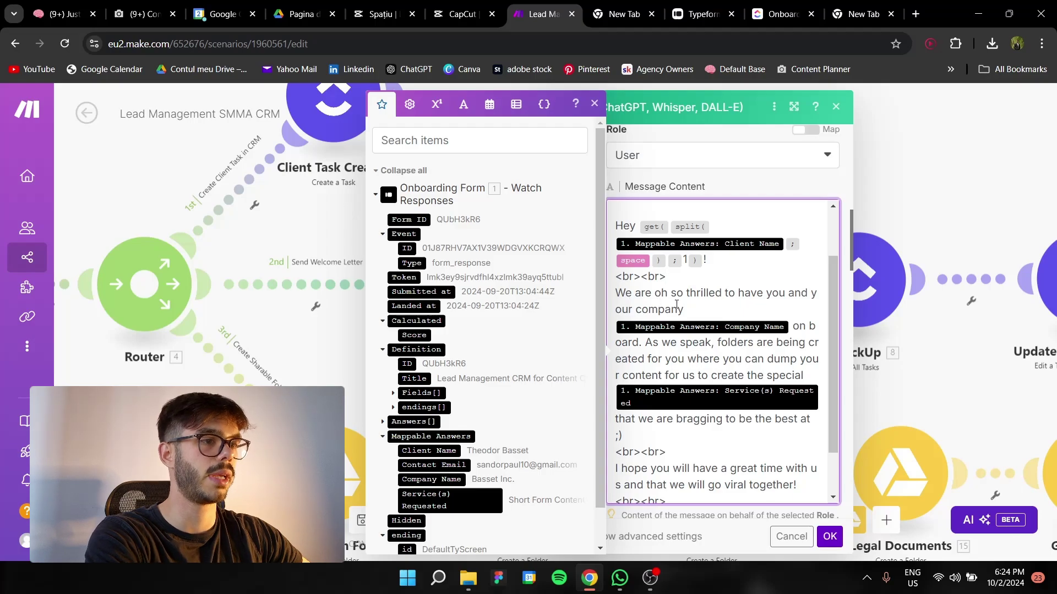
{"action": "scroll", "coordinate": [717, 311], "scroll_direction": "down", "scroll_amount": 5}
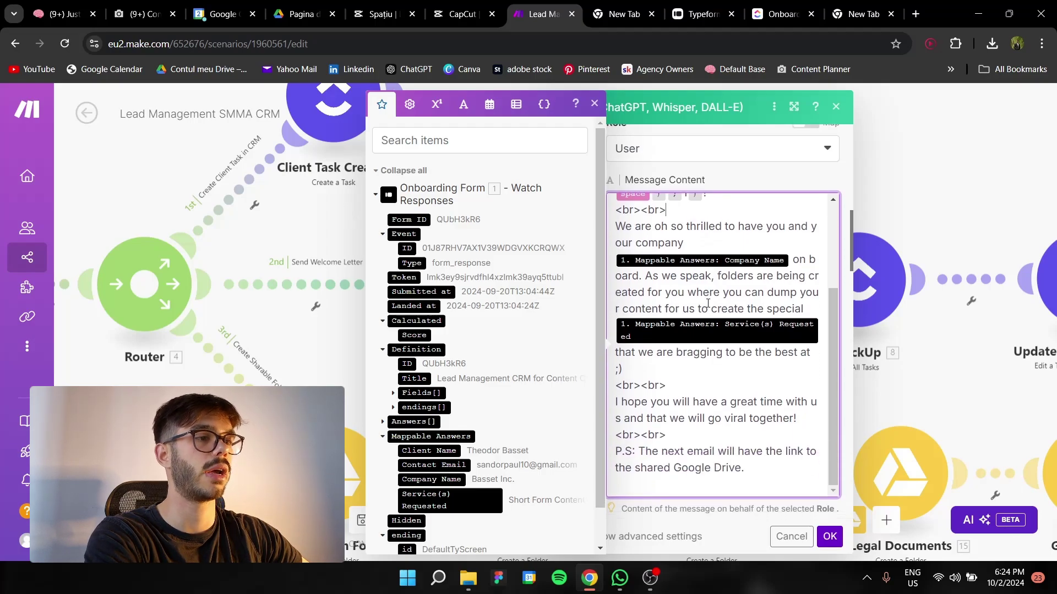
{"action": "scroll", "coordinate": [708, 302], "scroll_direction": "down", "scroll_amount": 3}
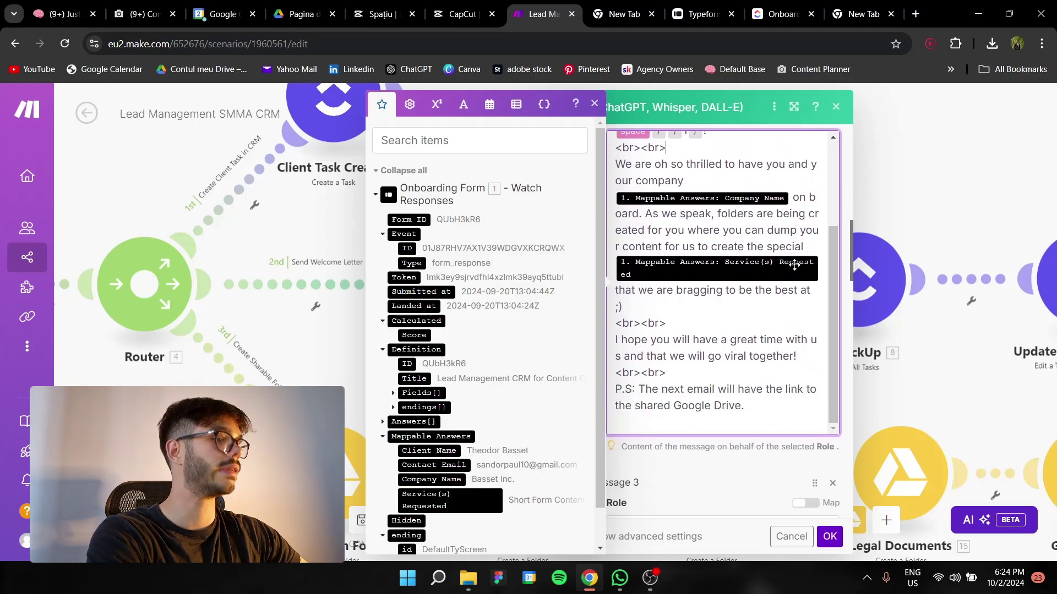
{"action": "left_click", "coordinate": [727, 477]}
{"action": "scroll", "coordinate": [712, 450], "scroll_direction": "down", "scroll_amount": 2}
{"action": "scroll", "coordinate": [715, 419], "scroll_direction": "up", "scroll_amount": 4}
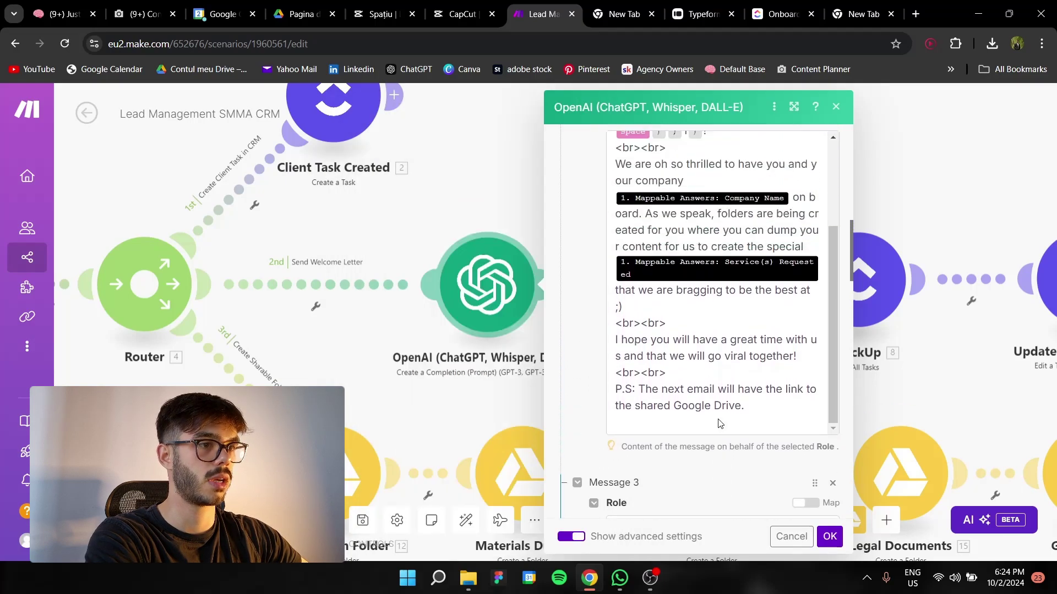
{"action": "scroll", "coordinate": [718, 388], "scroll_direction": "up", "scroll_amount": 2}
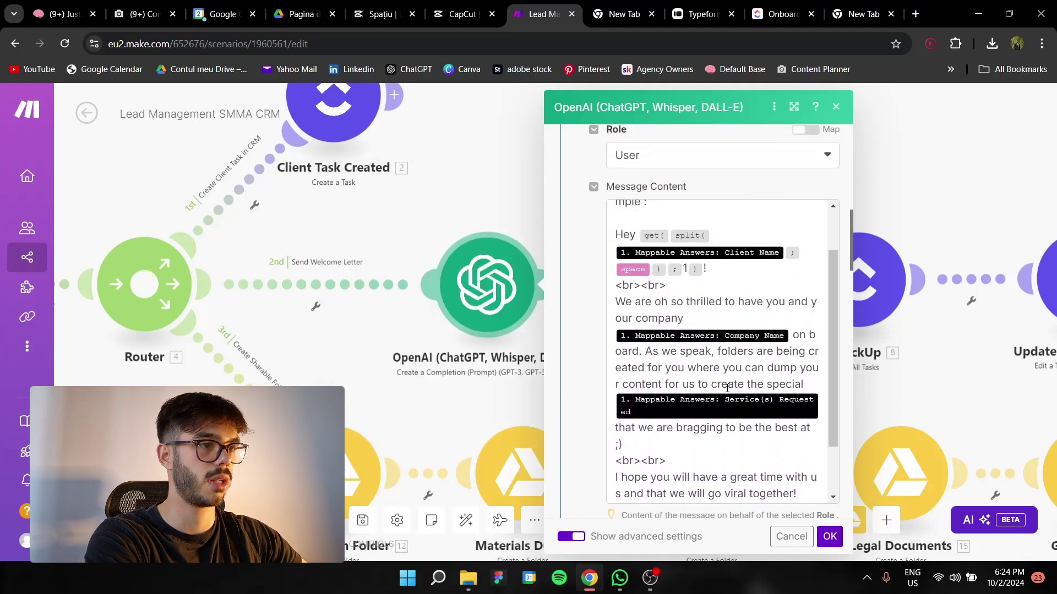
{"action": "scroll", "coordinate": [727, 388], "scroll_direction": "down", "scroll_amount": 2}
Review the System message listing client details and the sender's name, leaving it unchanged
{"action": "scroll", "coordinate": [737, 507], "scroll_direction": "down", "scroll_amount": 6}
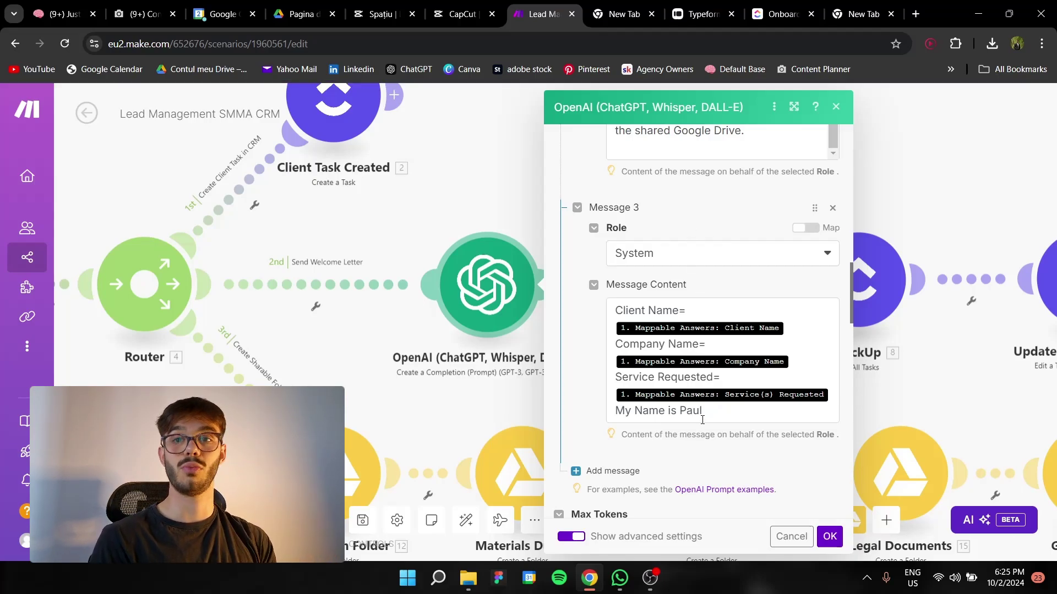
{"action": "left_click_drag", "start_coordinate": [703, 410], "coordinate": [642, 411]}
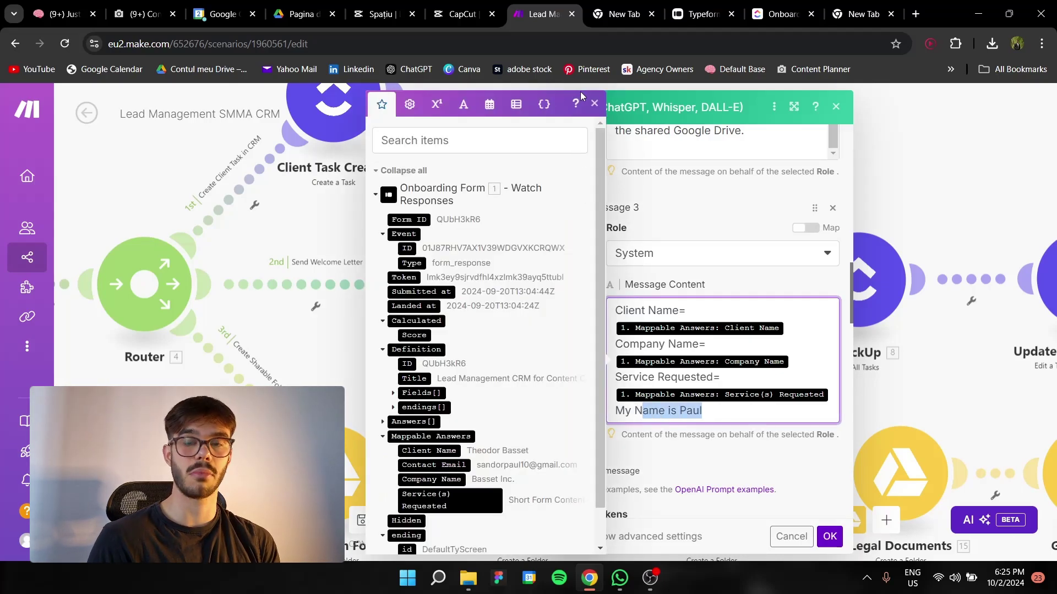
{"action": "left_click", "coordinate": [594, 103]}
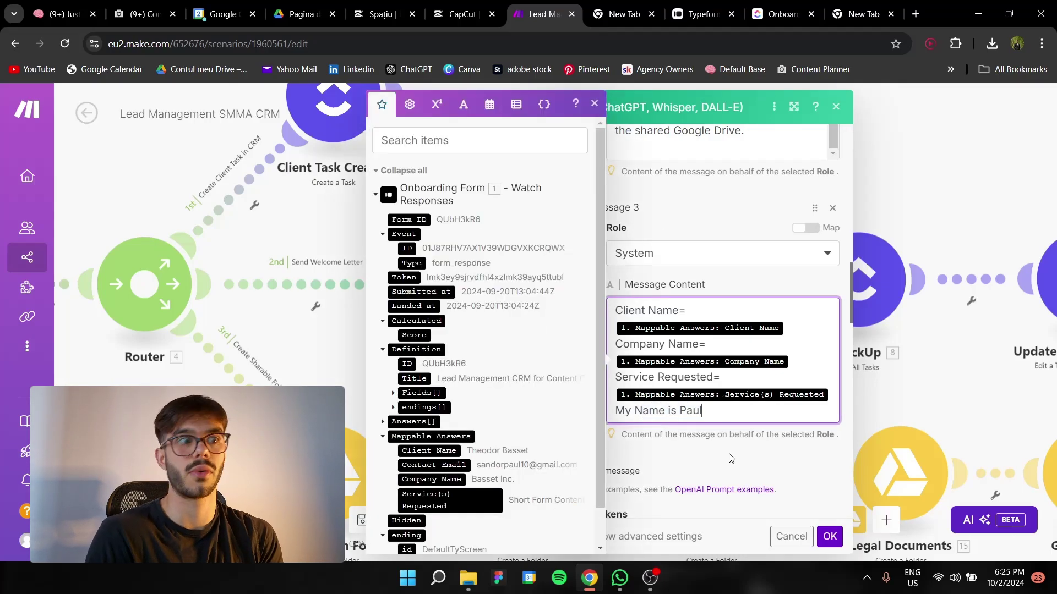
{"action": "left_click", "coordinate": [730, 458]}
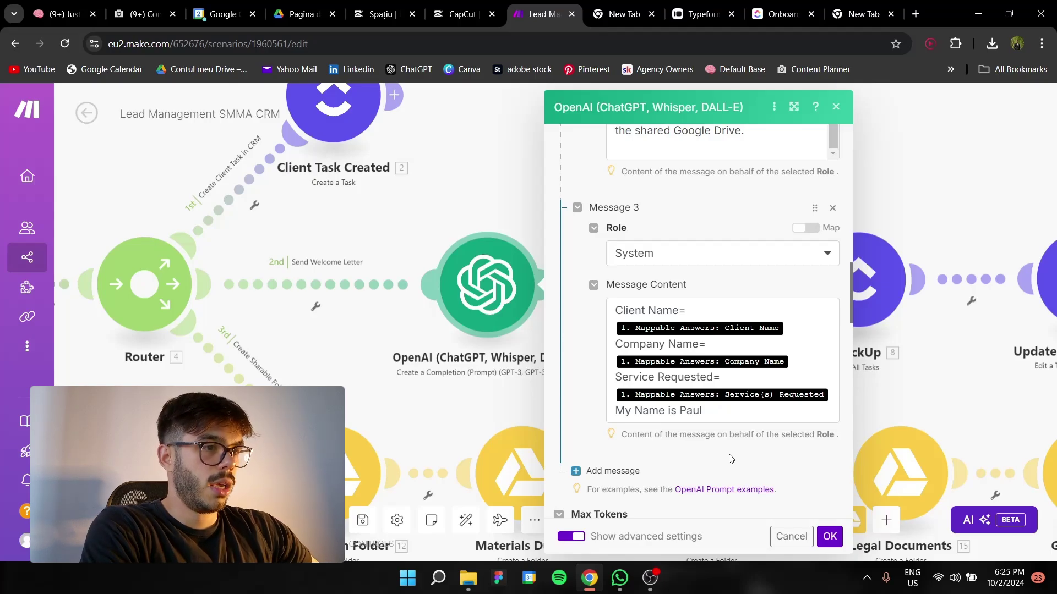
Confirm Max Tokens 400 and Temperature 0.1, then save the OpenAI module
{"action": "scroll", "coordinate": [731, 459], "scroll_direction": "down", "scroll_amount": 6}
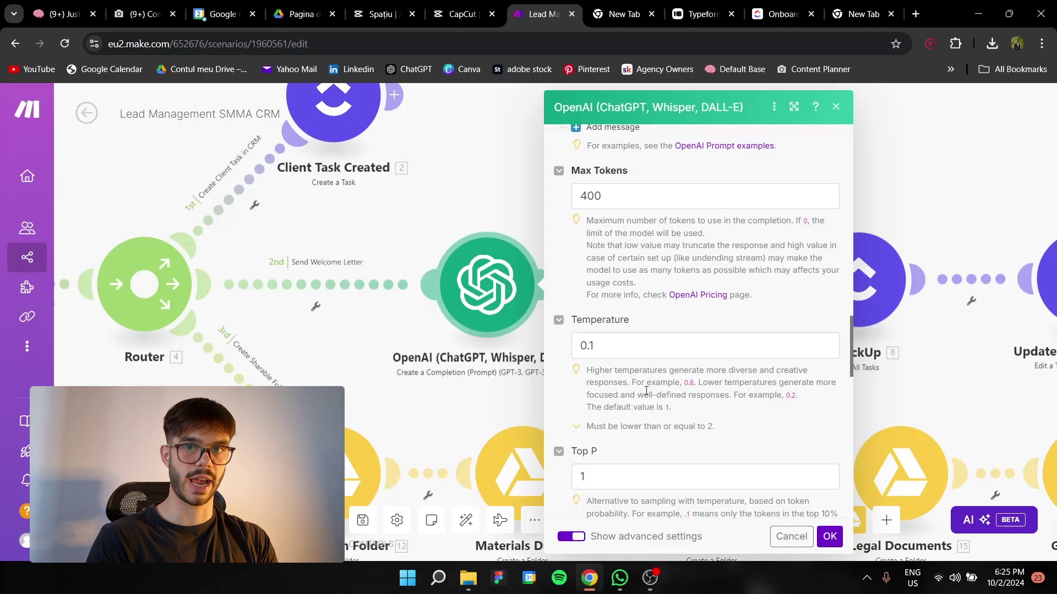
{"action": "double_click", "coordinate": [607, 346]}
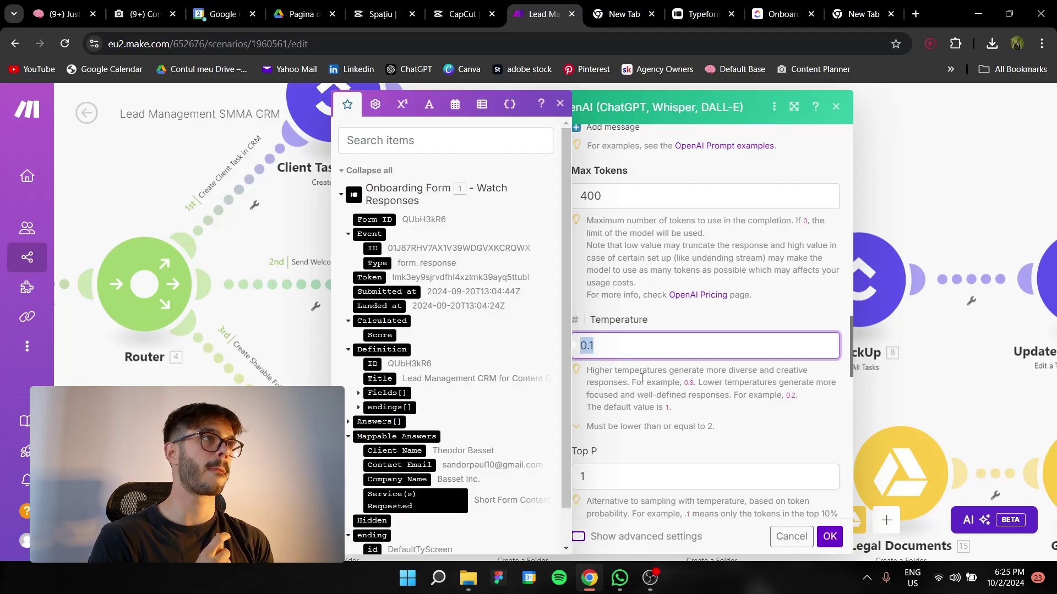
{"action": "left_click", "coordinate": [559, 106]}
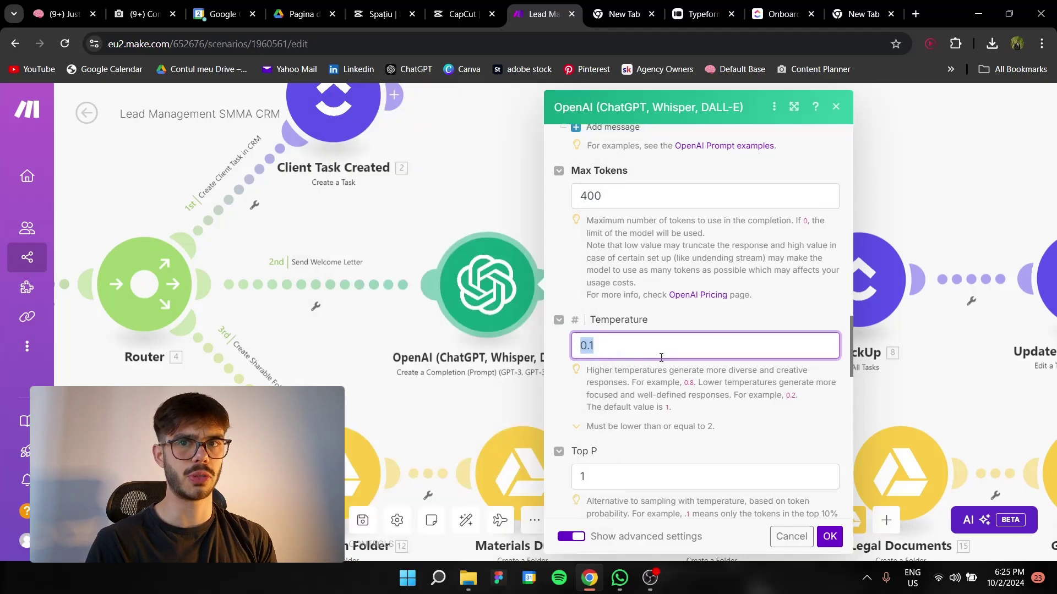
{"action": "left_click", "coordinate": [651, 342]}
{"action": "left_click", "coordinate": [724, 400]}
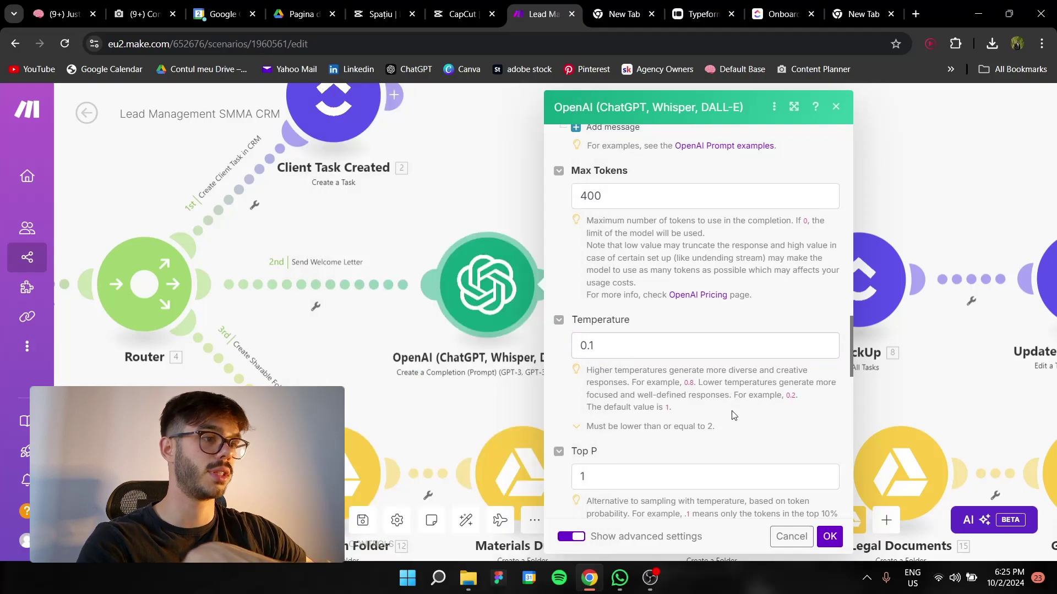
{"action": "scroll", "coordinate": [661, 347], "scroll_direction": "down", "scroll_amount": 4}
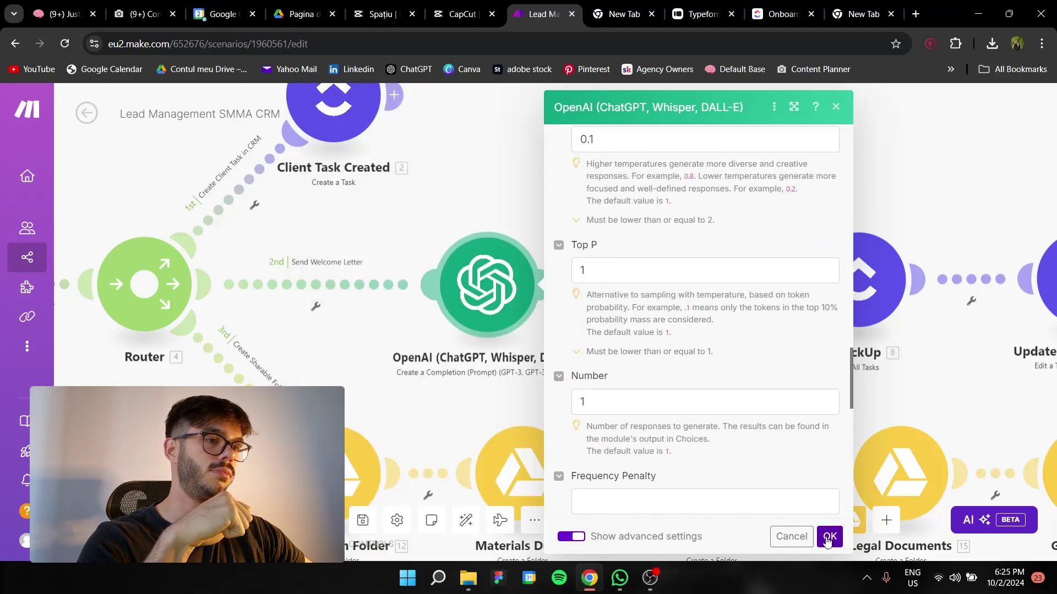
{"action": "left_click", "coordinate": [829, 537]}
Open Custom Welcome Email and review its contact-email recipient, 'Welcome to the team' subject and HTML 6. Result content
{"action": "left_click", "coordinate": [677, 300]}
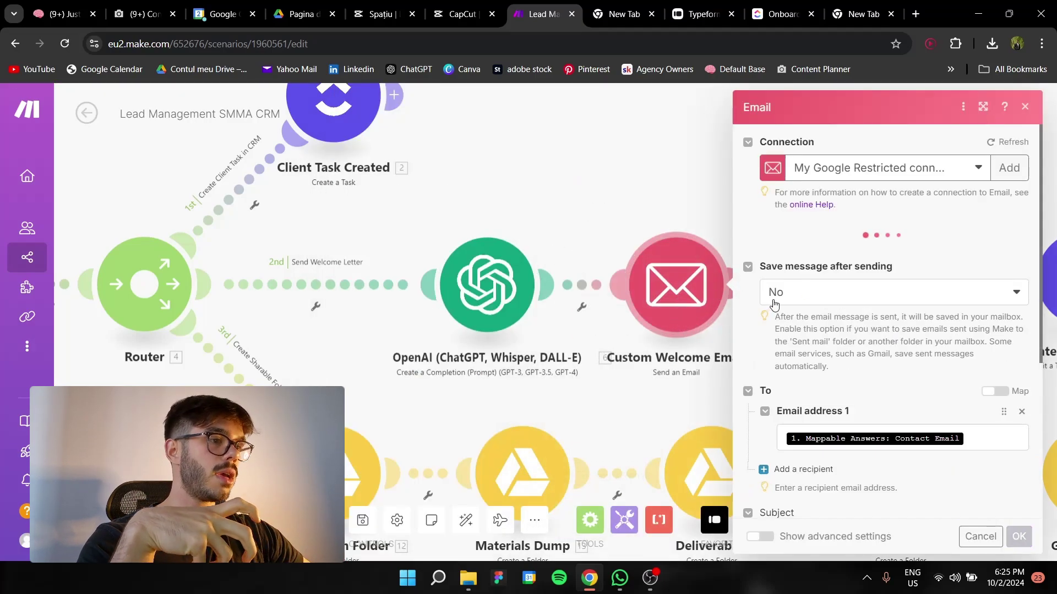
{"action": "scroll", "coordinate": [884, 330], "scroll_direction": "down", "scroll_amount": 2}
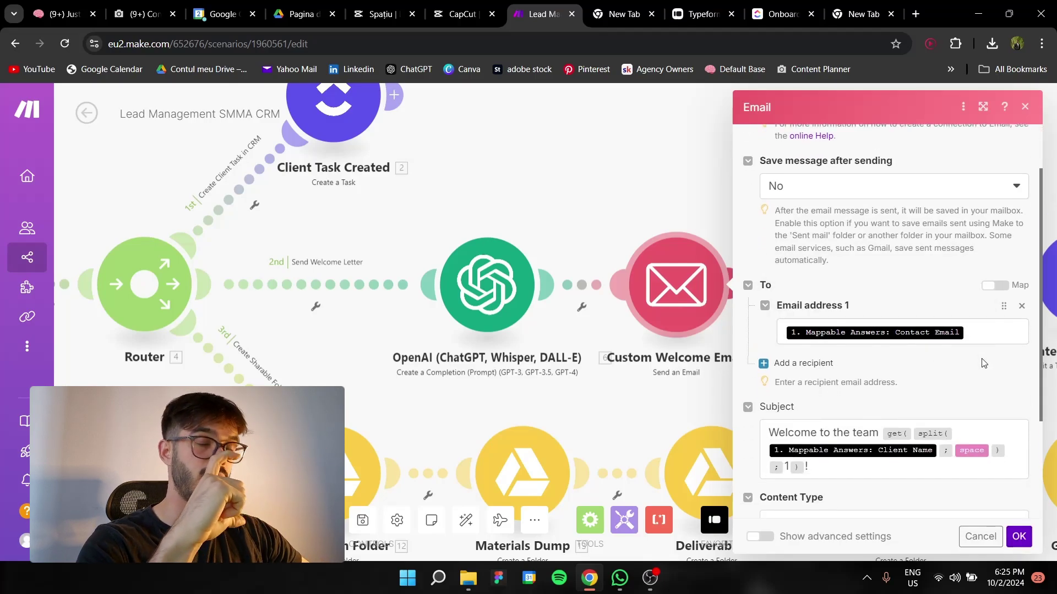
{"action": "scroll", "coordinate": [983, 363], "scroll_direction": "down", "scroll_amount": 3}
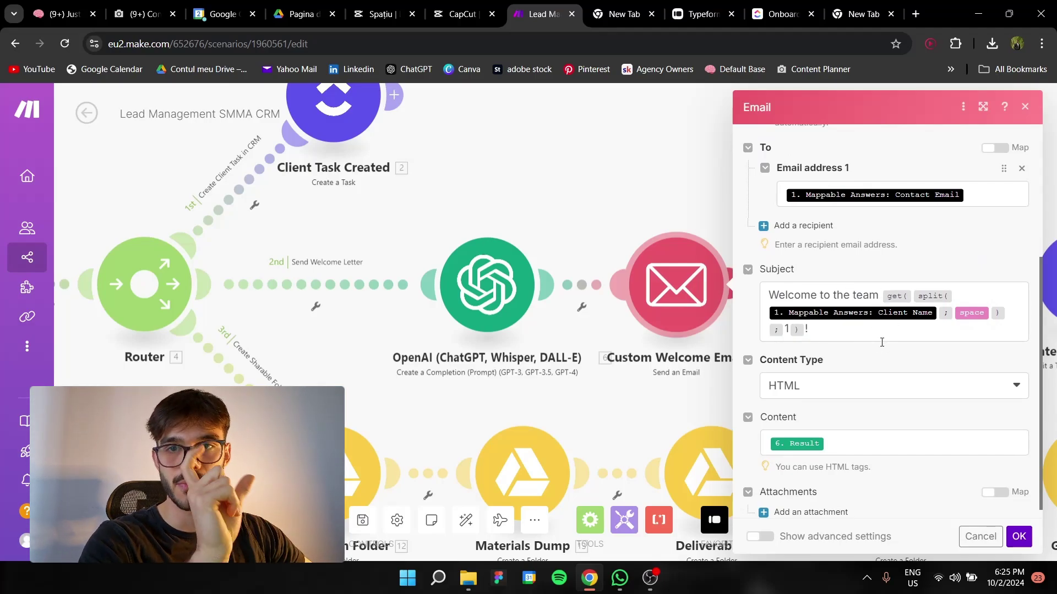
{"action": "scroll", "coordinate": [882, 341], "scroll_direction": "down", "scroll_amount": 1}
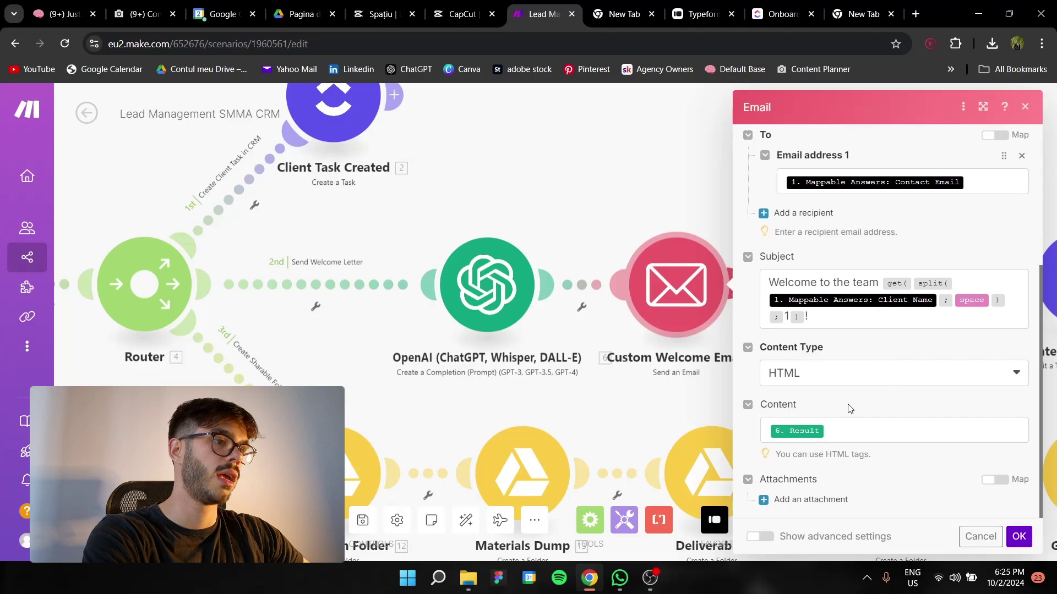
Save the welcome email and review the ClickUp List All Tasks module for the Onboarding list
{"action": "left_click", "coordinate": [1019, 537]}
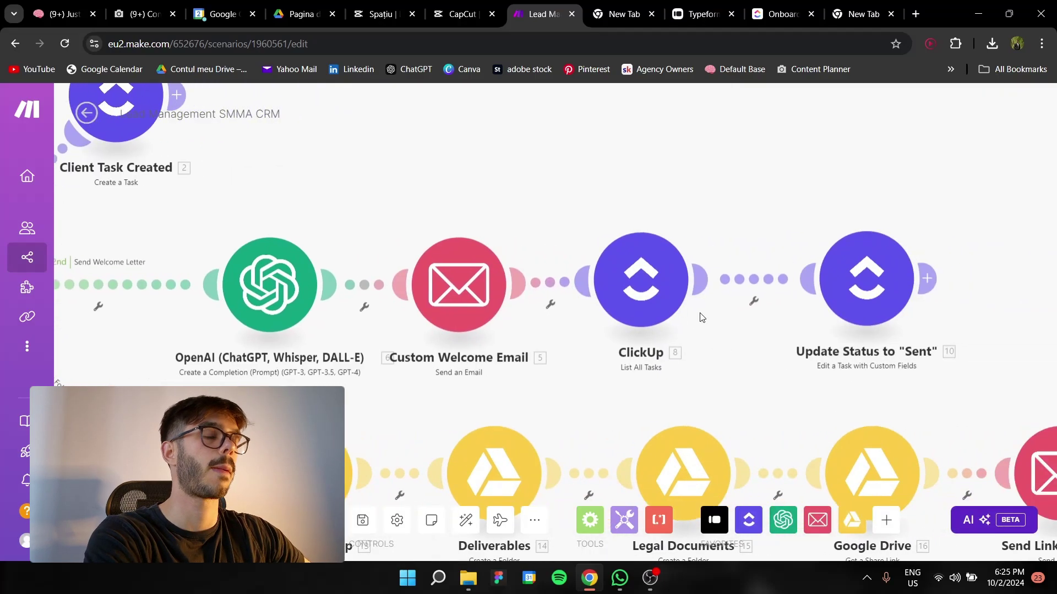
{"action": "left_click", "coordinate": [633, 297]}
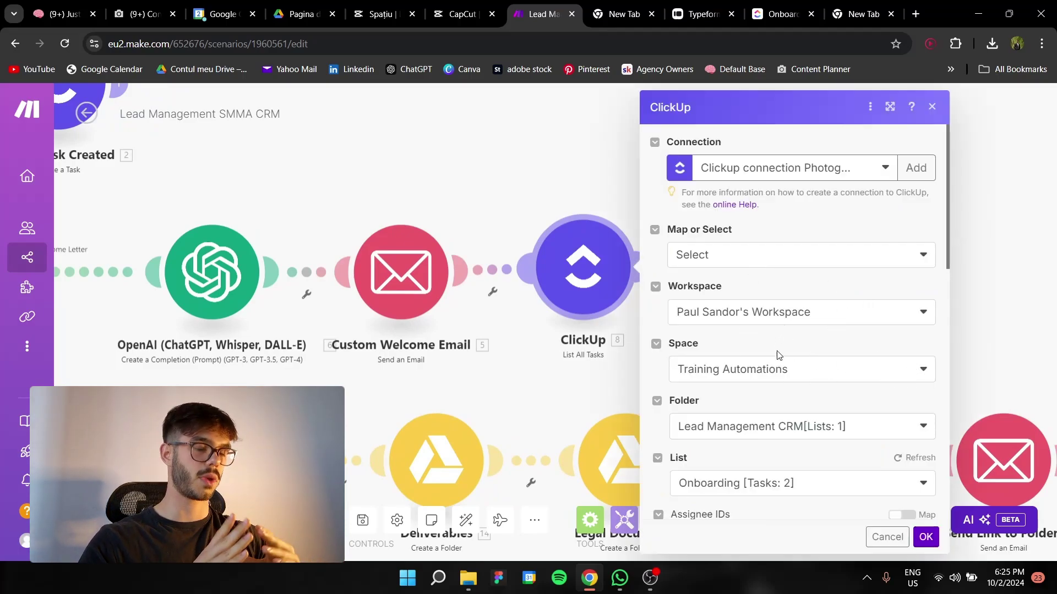
{"action": "scroll", "coordinate": [792, 354], "scroll_direction": "down", "scroll_amount": 1}
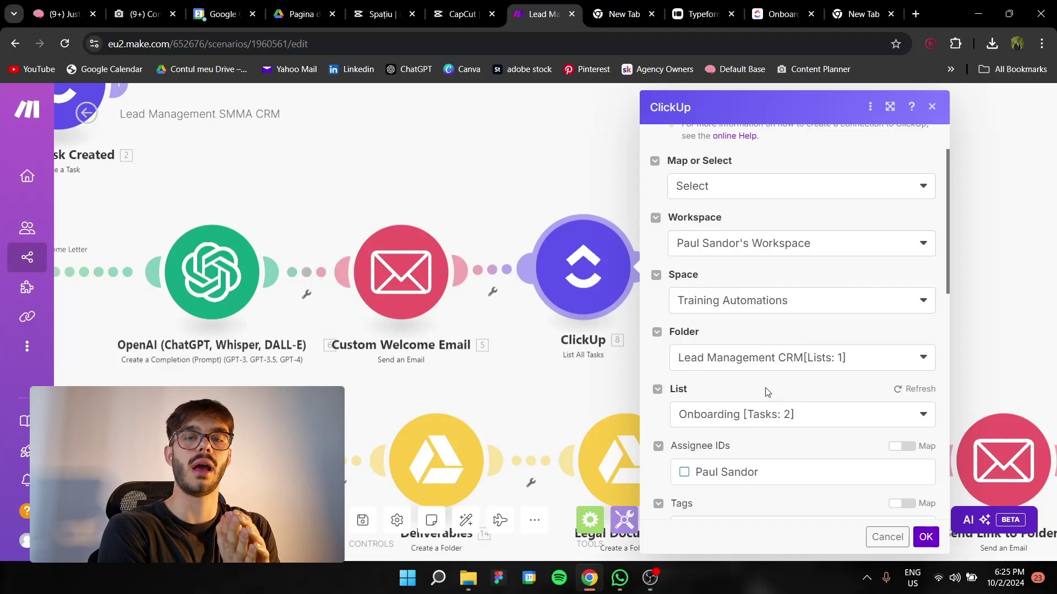
{"action": "scroll", "coordinate": [765, 392], "scroll_direction": "up", "scroll_amount": 2}
{"action": "left_click", "coordinate": [926, 537]}
Check the Update Status to 'Sent' module's Task ID mapping and save it
{"action": "left_click", "coordinate": [799, 257]}
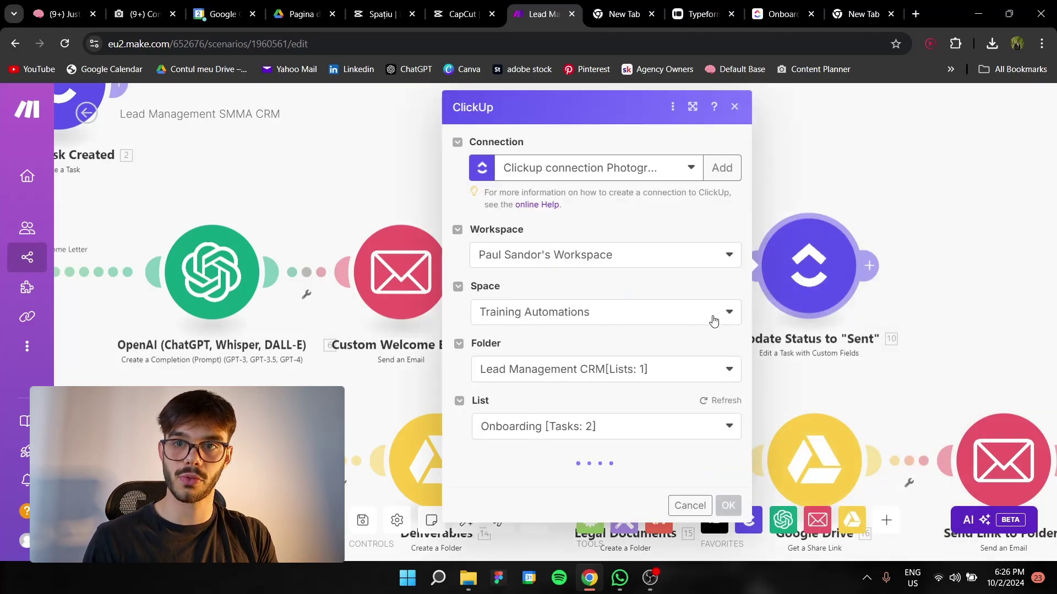
{"action": "scroll", "coordinate": [689, 229], "scroll_direction": "down", "scroll_amount": 4}
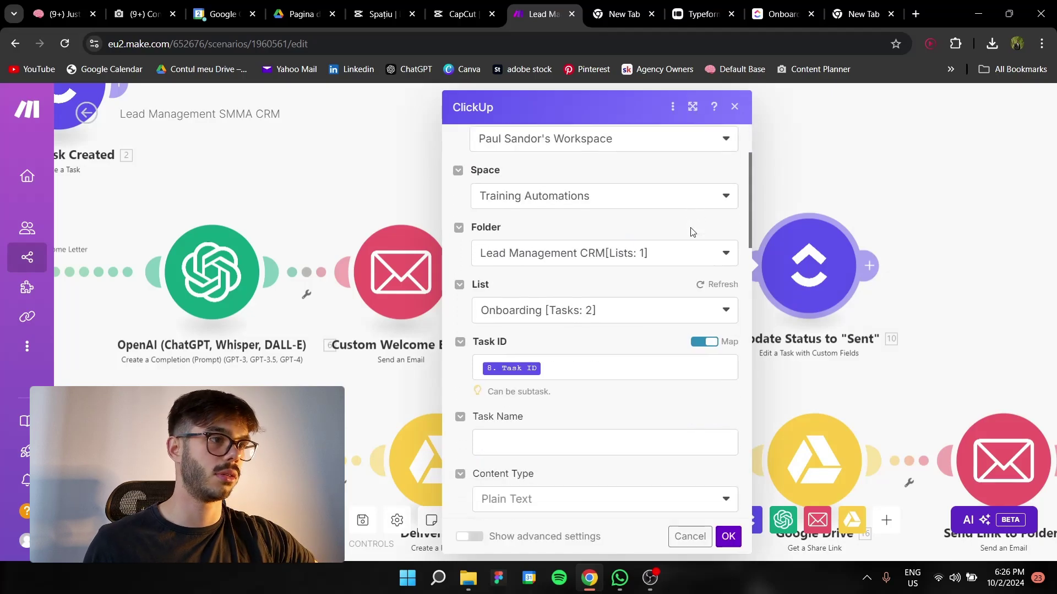
{"action": "left_click", "coordinate": [729, 537]}
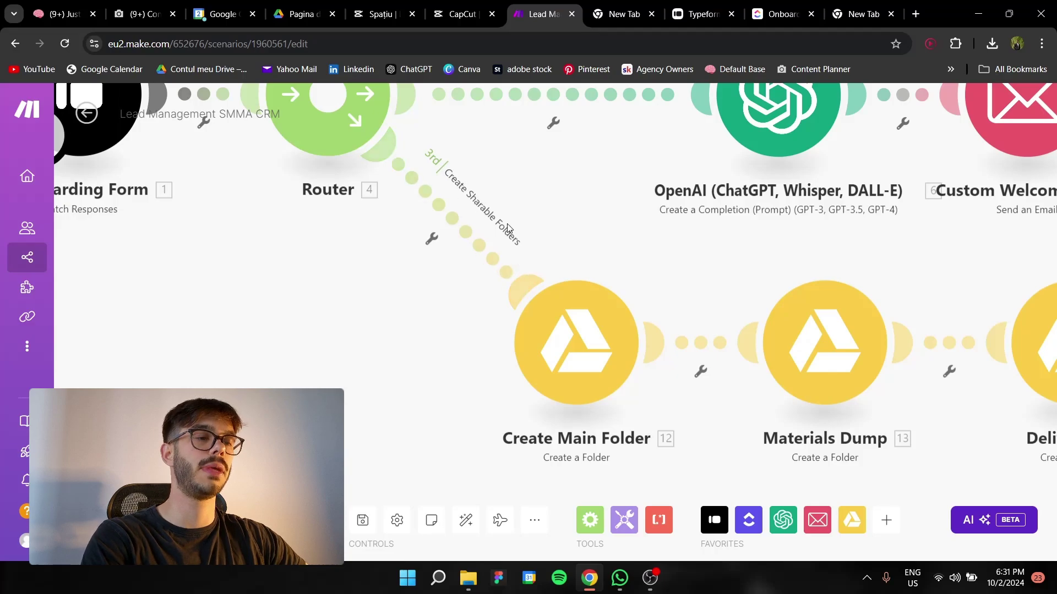
Review the Create Main Folder Google Drive settings and save the share-link configuration
{"action": "scroll", "coordinate": [572, 275], "scroll_direction": "up", "scroll_amount": 3}
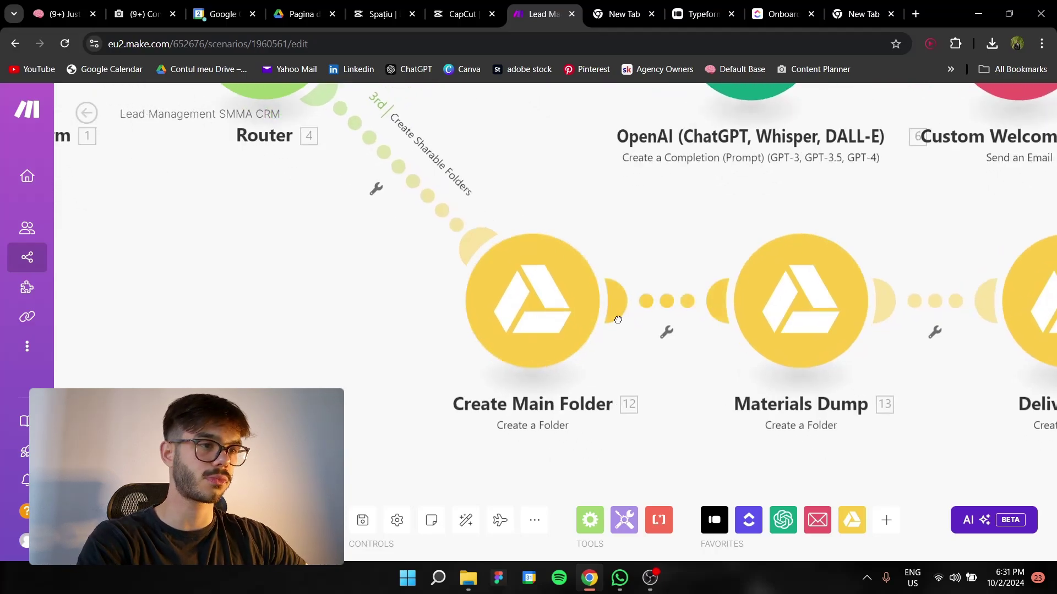
{"action": "left_click", "coordinate": [572, 277]}
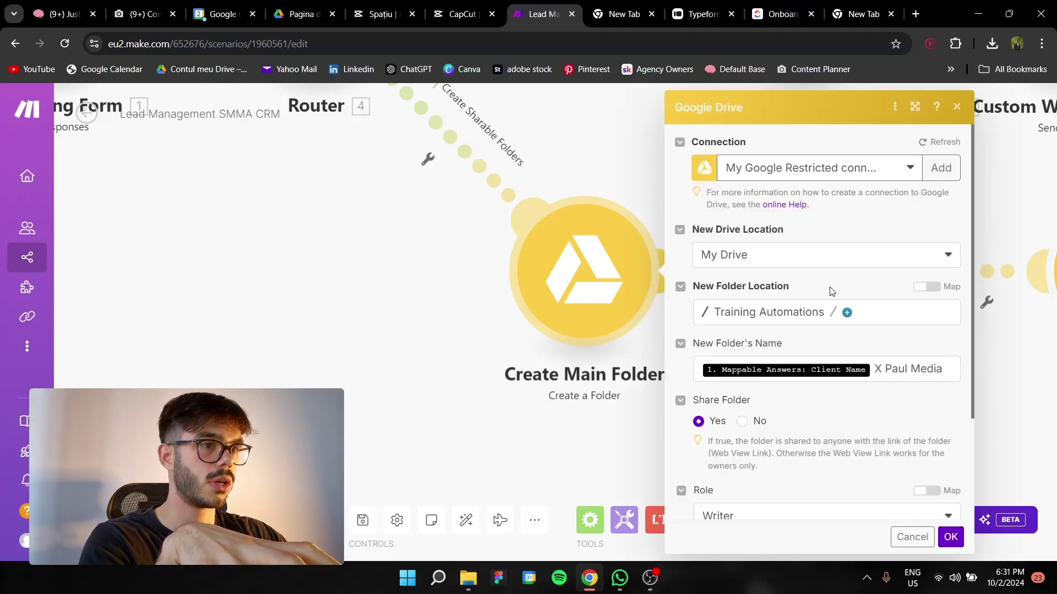
{"action": "scroll", "coordinate": [820, 294], "scroll_direction": "down", "scroll_amount": 1}
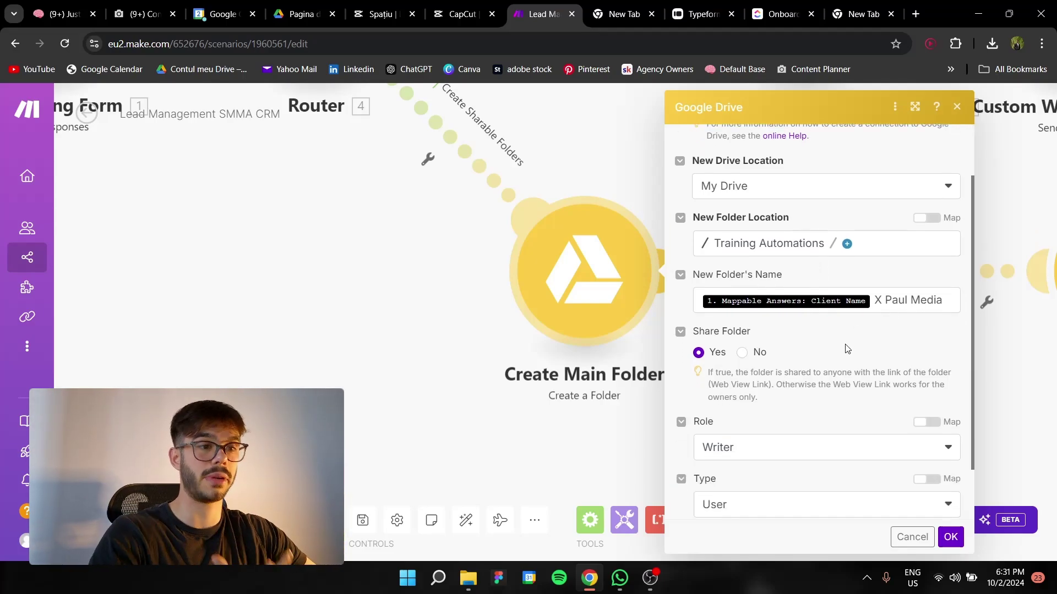
{"action": "scroll", "coordinate": [847, 349], "scroll_direction": "down", "scroll_amount": 1}
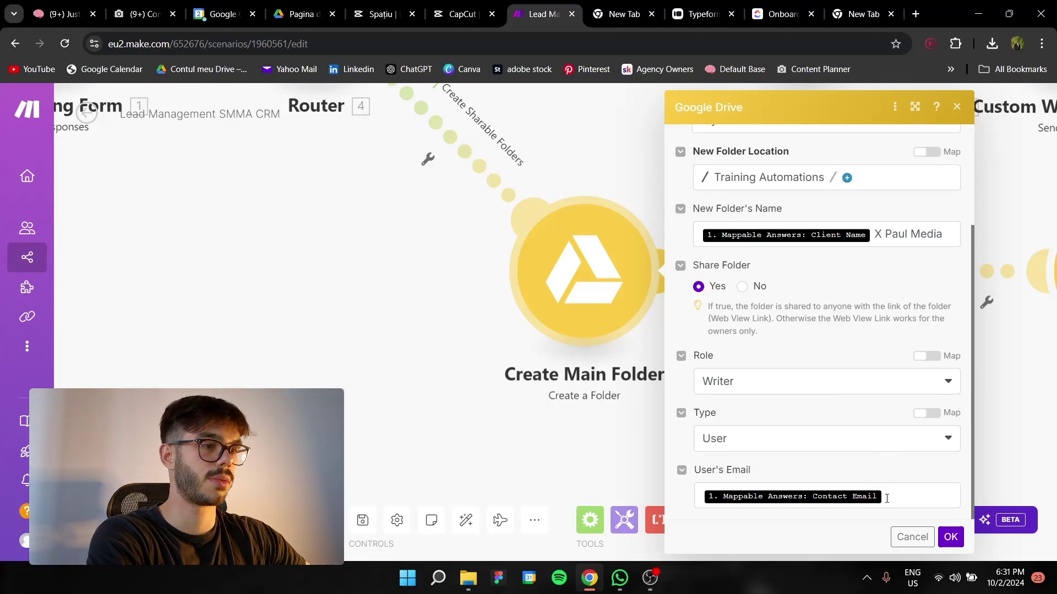
{"action": "left_click", "coordinate": [950, 537]}
Pan along the folder branch through Deliverables, Legal Documents and the share link to Send Link to Folders
{"action": "scroll", "coordinate": [750, 373], "scroll_direction": "right", "scroll_amount": 5}
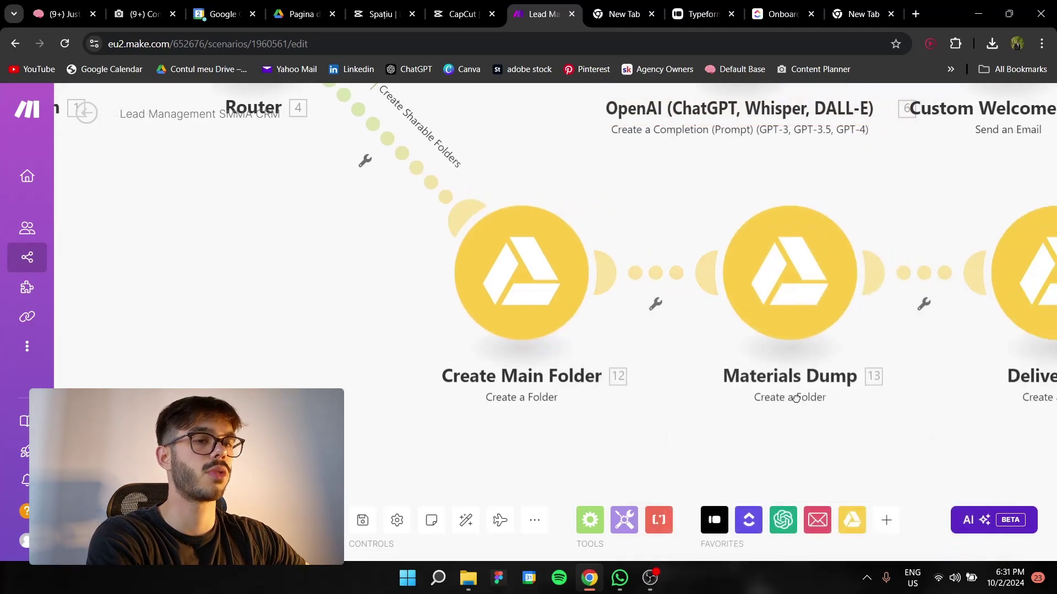
{"action": "left_click_drag", "start_coordinate": [750, 373], "coordinate": [480, 354]}
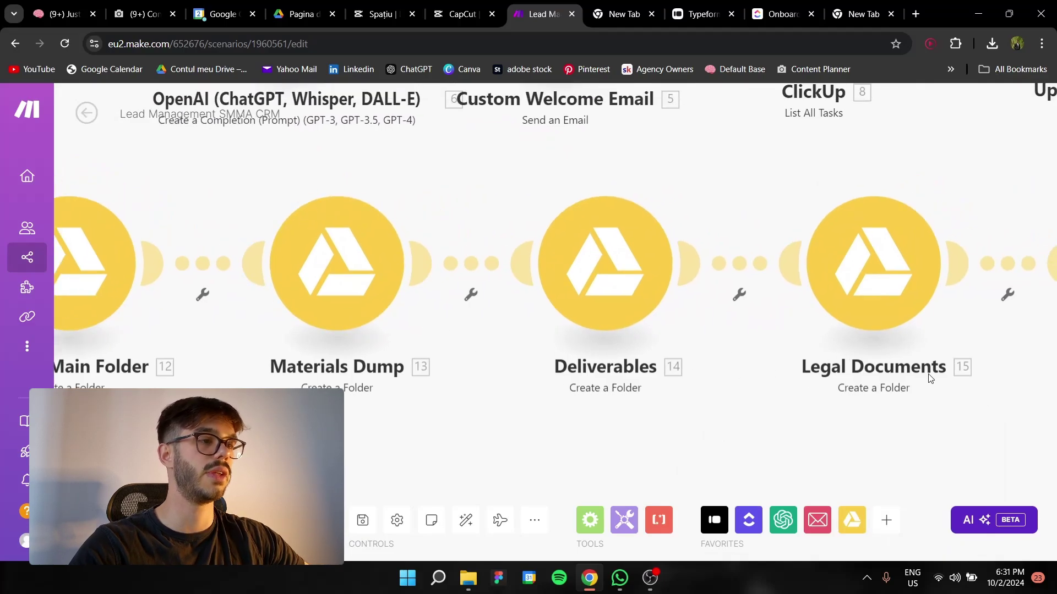
{"action": "scroll", "coordinate": [653, 423], "scroll_direction": "left", "scroll_amount": 5}
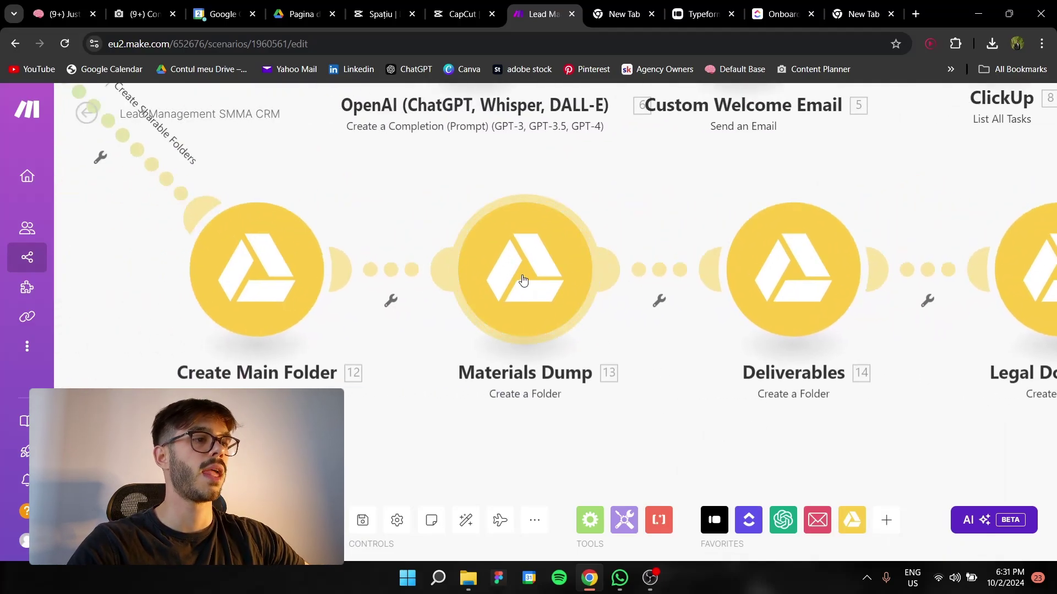
{"action": "scroll", "coordinate": [882, 342], "scroll_direction": "right", "scroll_amount": 15}
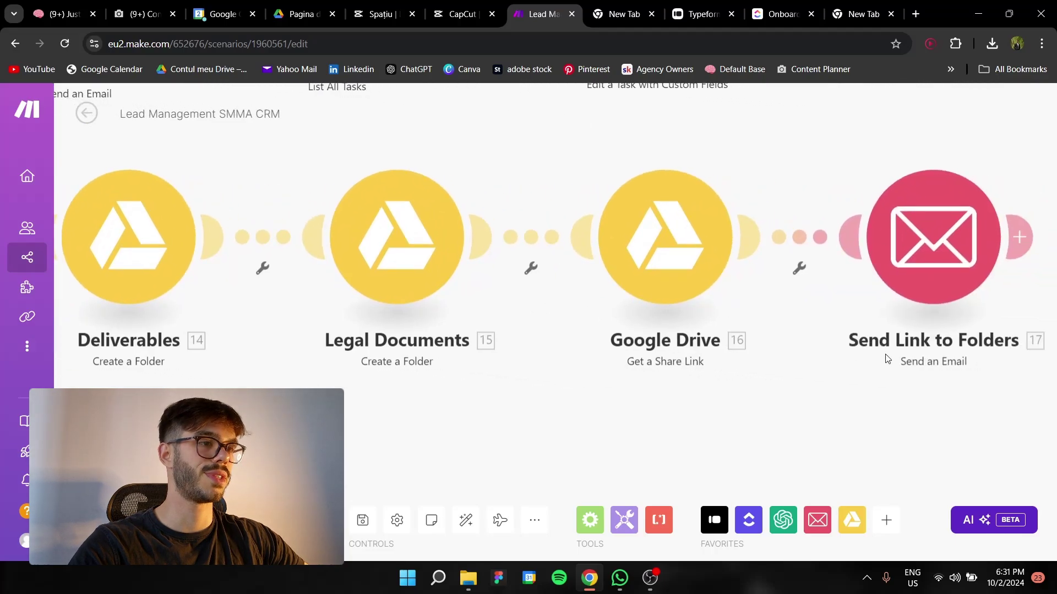
{"action": "scroll", "coordinate": [887, 359], "scroll_direction": "right", "scroll_amount": 6}
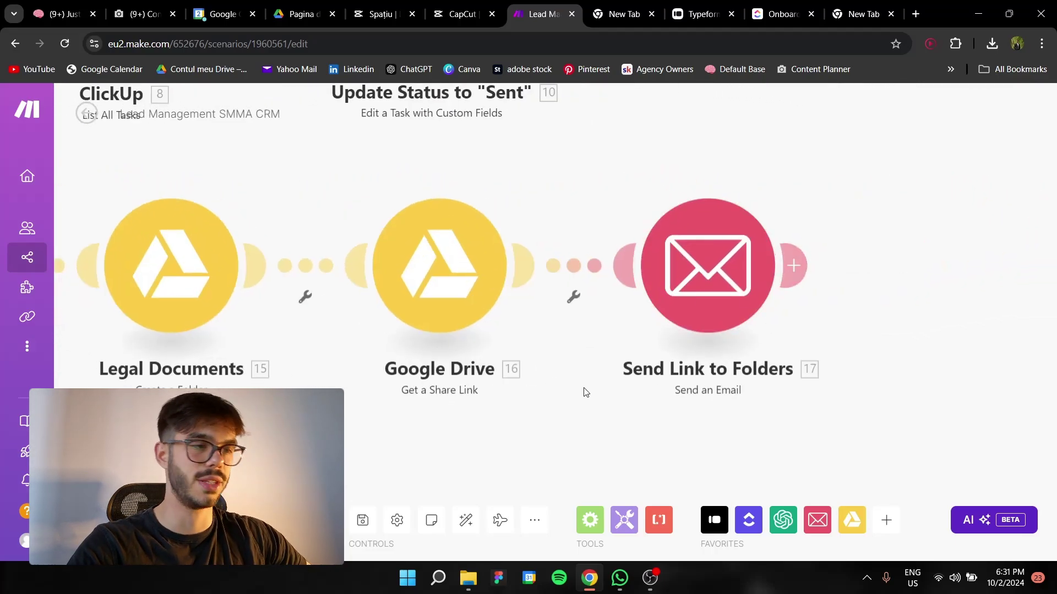
{"action": "scroll", "coordinate": [559, 392], "scroll_direction": "down", "scroll_amount": 5}
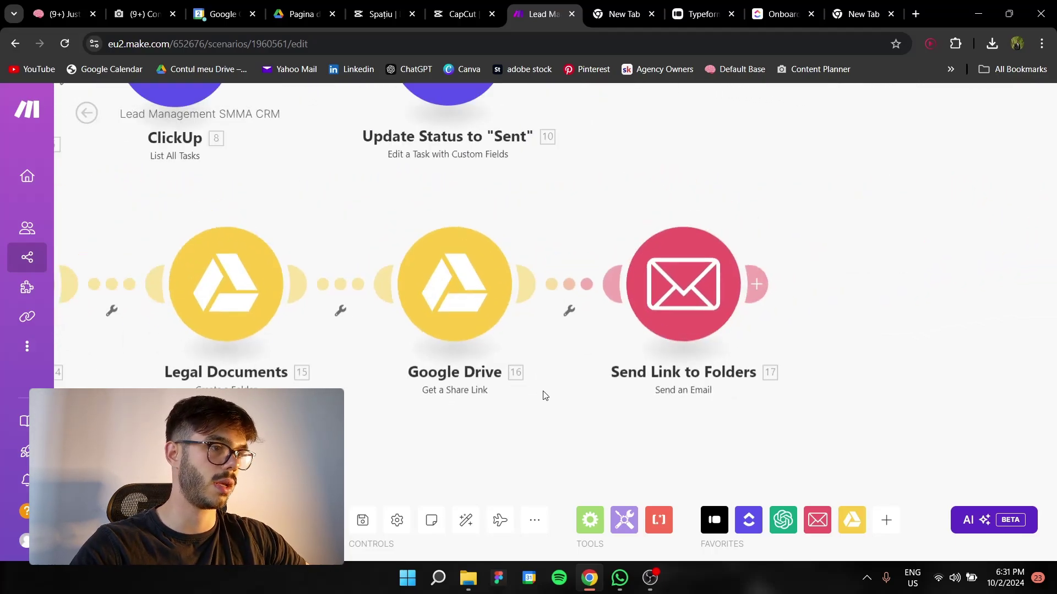
{"action": "scroll", "coordinate": [676, 363], "scroll_direction": "left", "scroll_amount": 5}
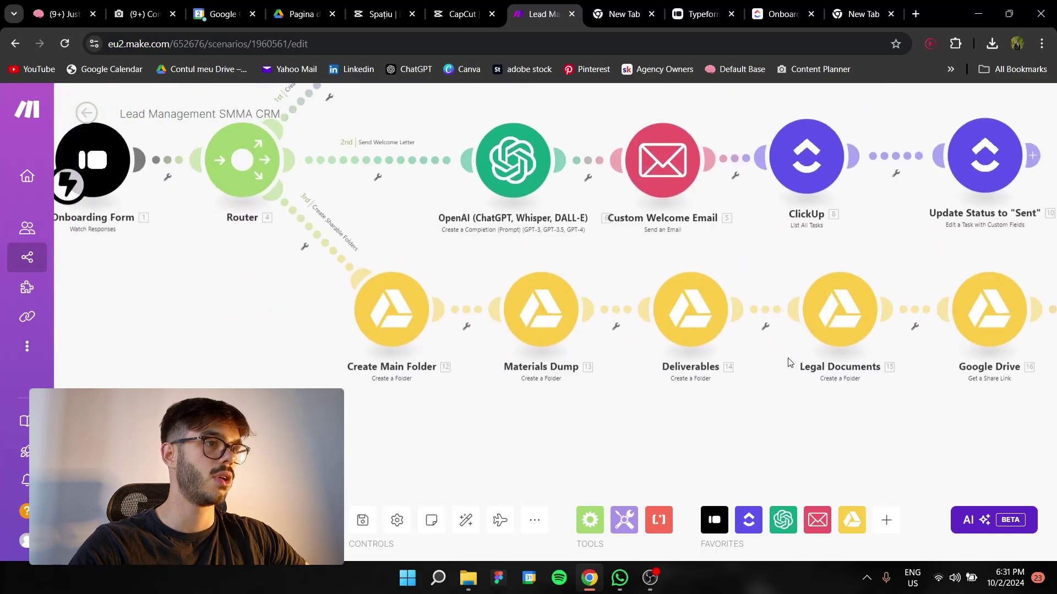
{"action": "scroll", "coordinate": [616, 359], "scroll_direction": "right", "scroll_amount": 6}
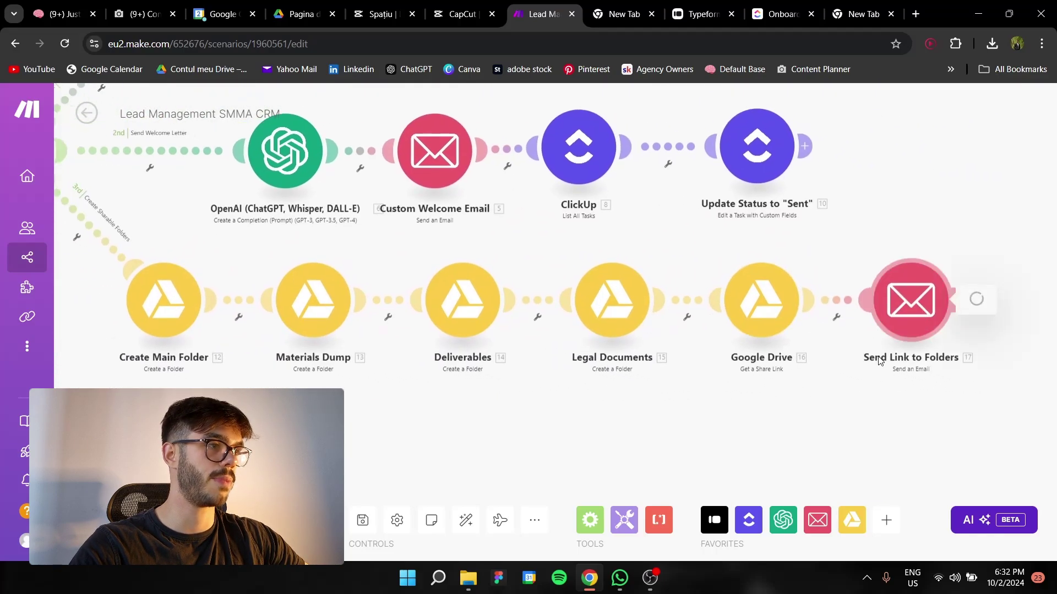
{"action": "left_click", "coordinate": [905, 305]}
{"action": "scroll", "coordinate": [748, 366], "scroll_direction": "down", "scroll_amount": 2}
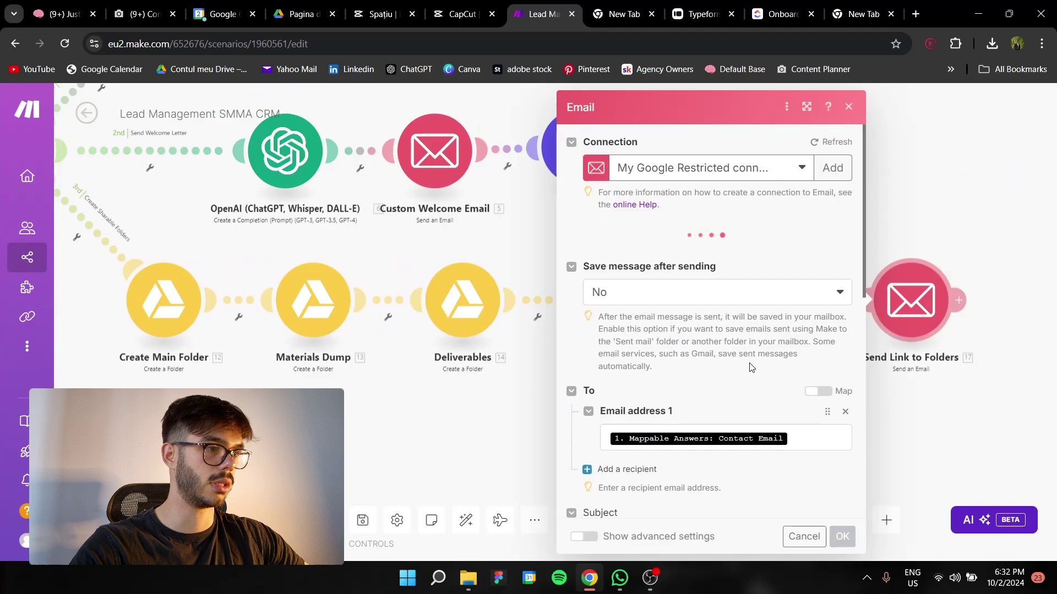
{"action": "scroll", "coordinate": [742, 373], "scroll_direction": "down", "scroll_amount": 2}
{"action": "scroll", "coordinate": [748, 373], "scroll_direction": "down", "scroll_amount": 5}
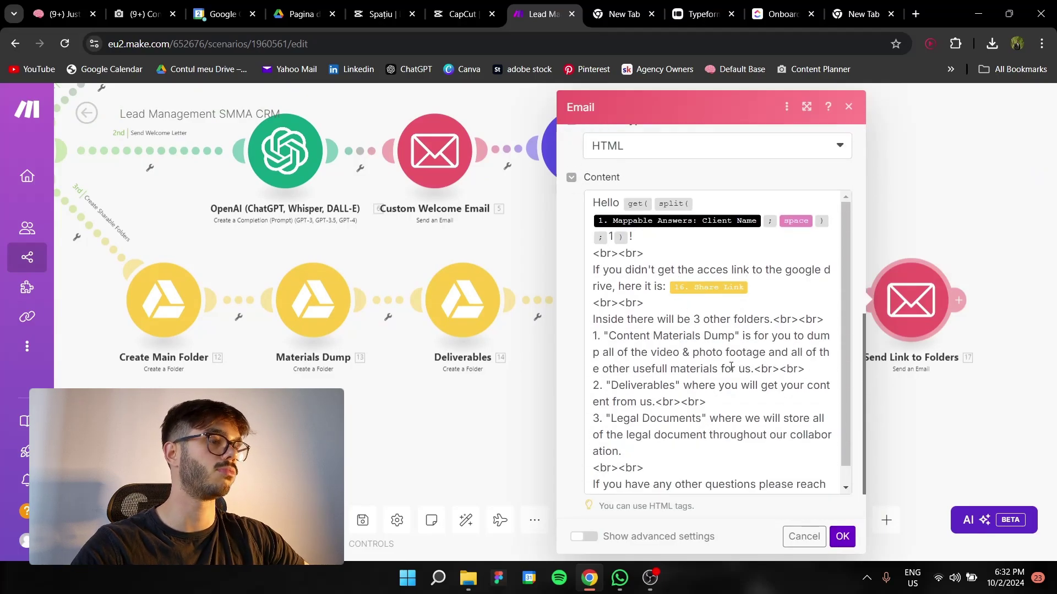
{"action": "scroll", "coordinate": [734, 449], "scroll_direction": "down", "scroll_amount": 1}
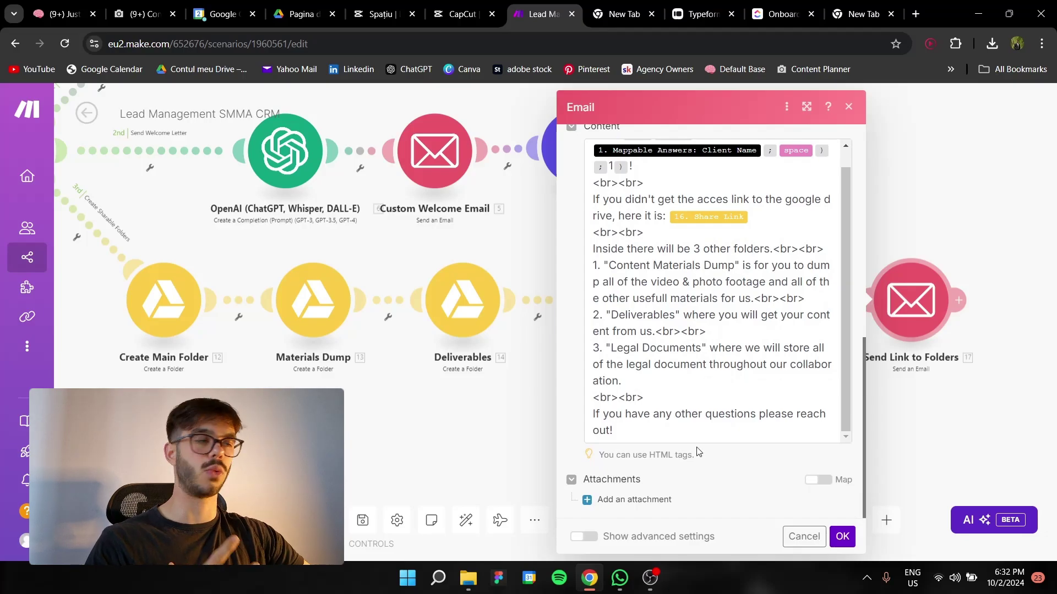
{"action": "scroll", "coordinate": [711, 442], "scroll_direction": "up", "scroll_amount": 1}
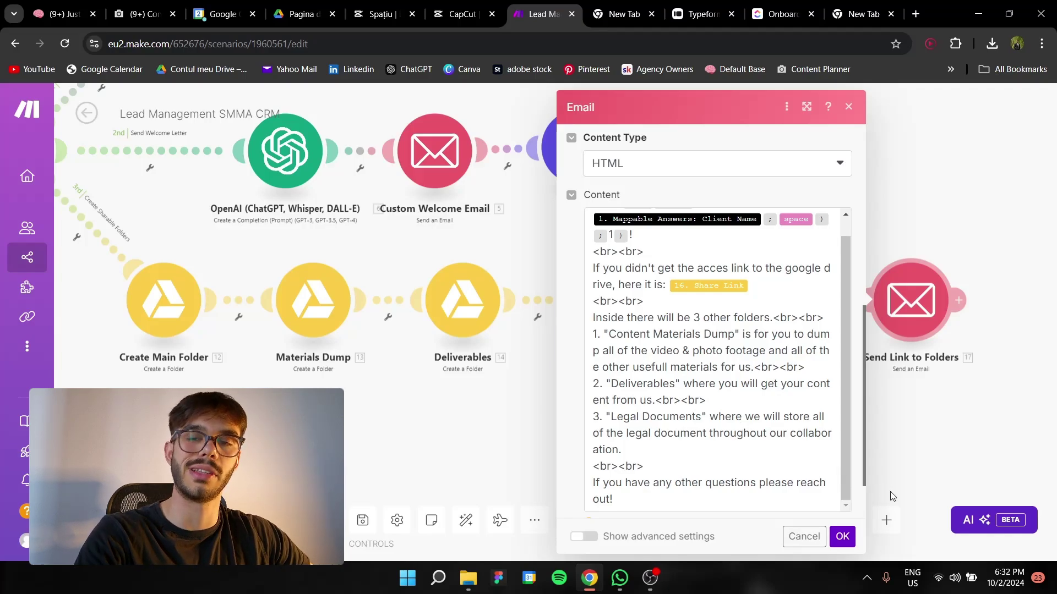
{"action": "left_click", "coordinate": [842, 536]}
{"action": "scroll", "coordinate": [716, 413], "scroll_direction": "down", "scroll_amount": 5}
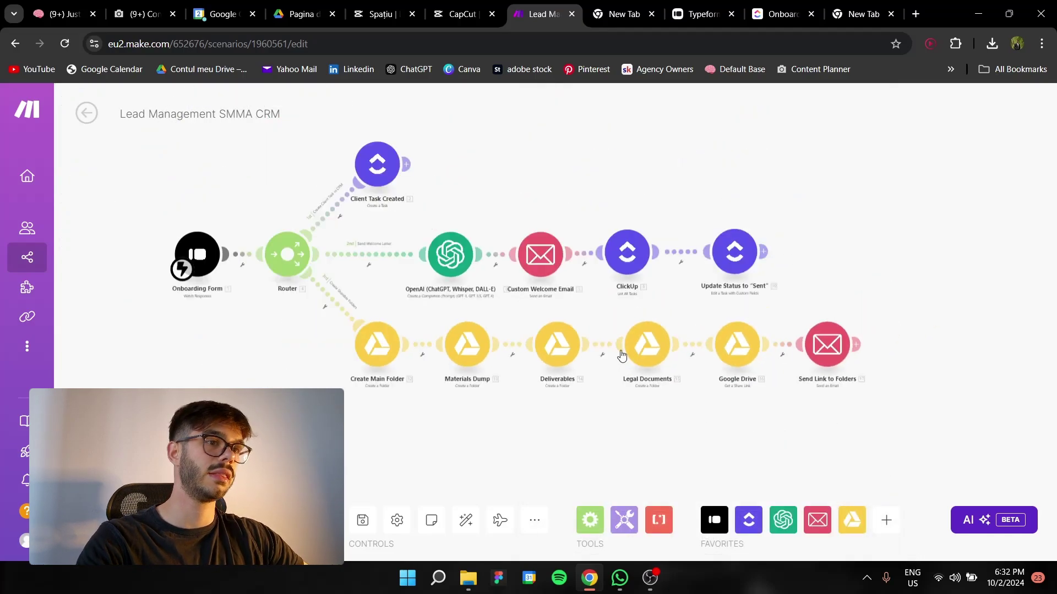
Run the scenario once using the response already waiting in the webhook queue
{"action": "scroll", "coordinate": [628, 347], "scroll_direction": "up", "scroll_amount": 5}
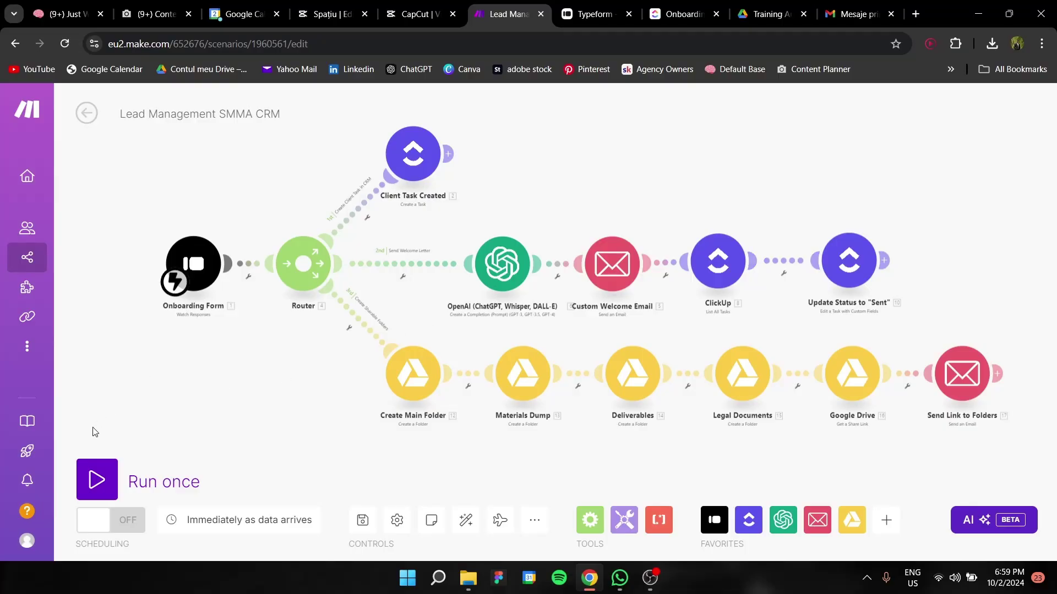
{"action": "left_click", "coordinate": [97, 480]}
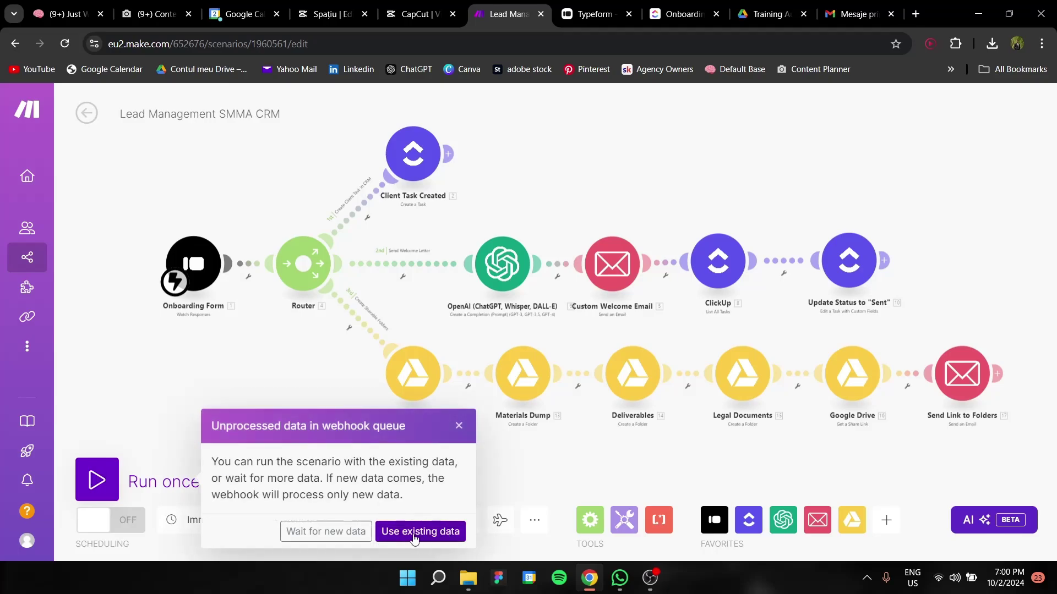
{"action": "left_click", "coordinate": [414, 533]}
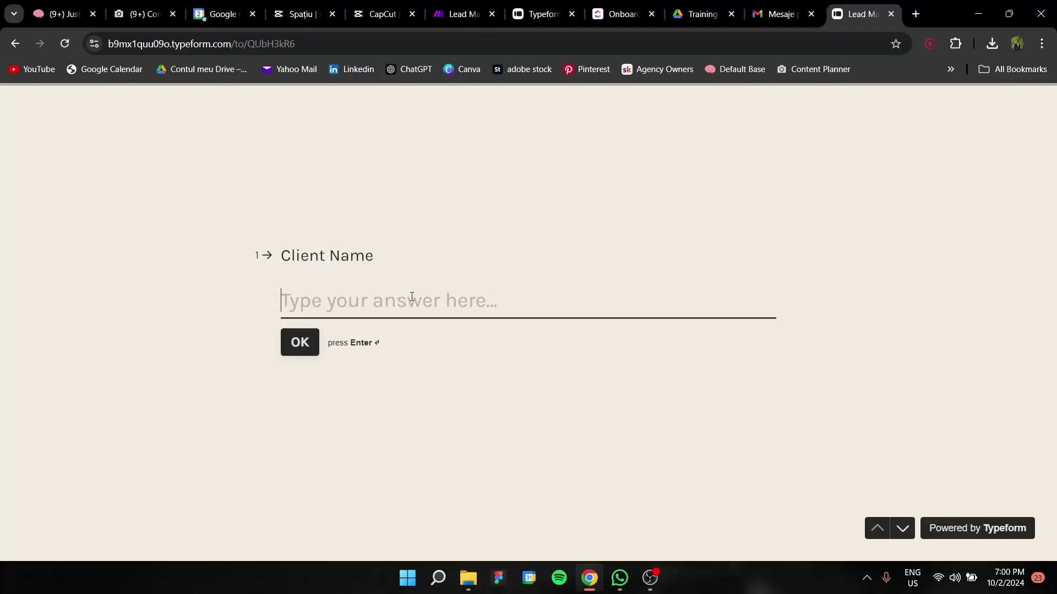
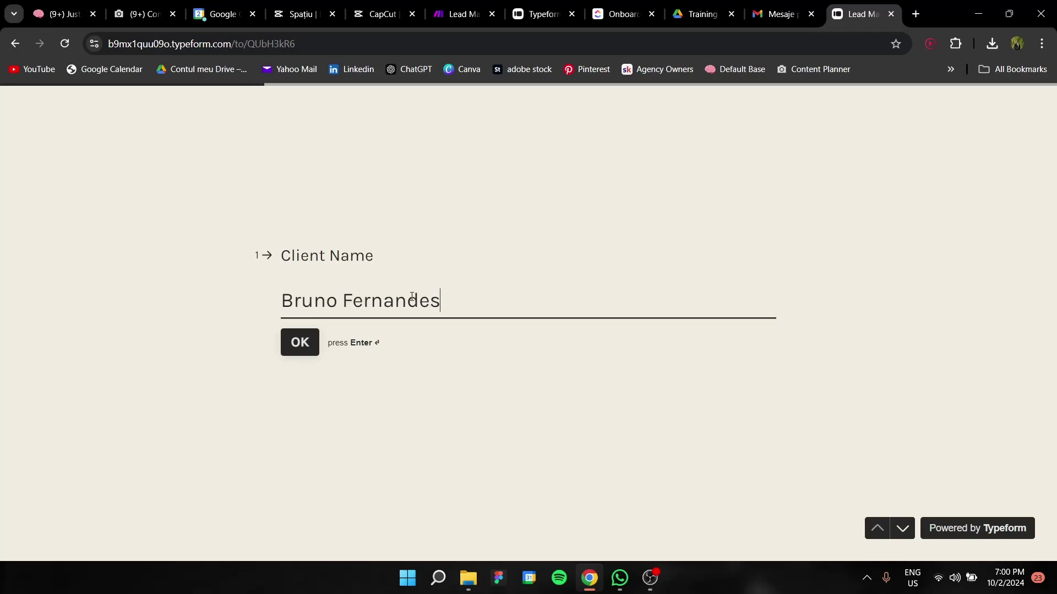
Submit the form with the client's name, contact e-mail, company Manchester Photo, and Short Form Content
{"action": "key", "text": "Return"}
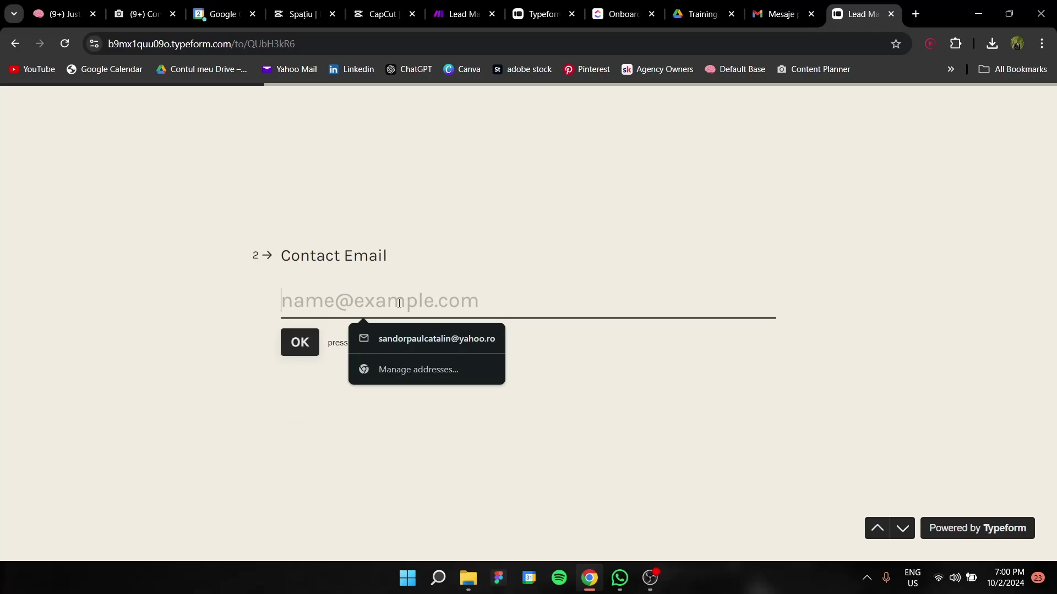
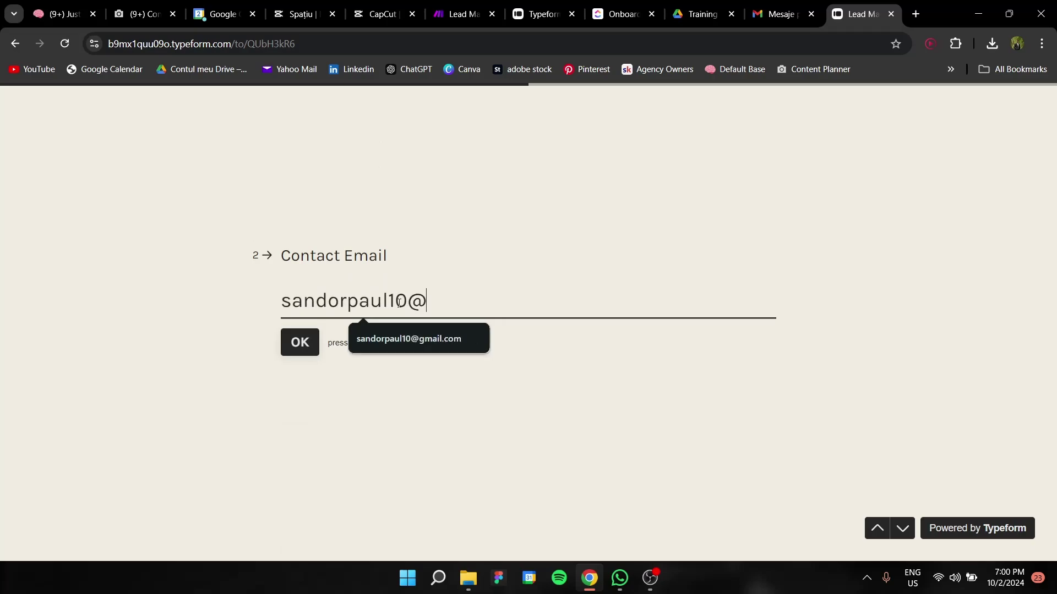
{"action": "key", "text": "Return"}
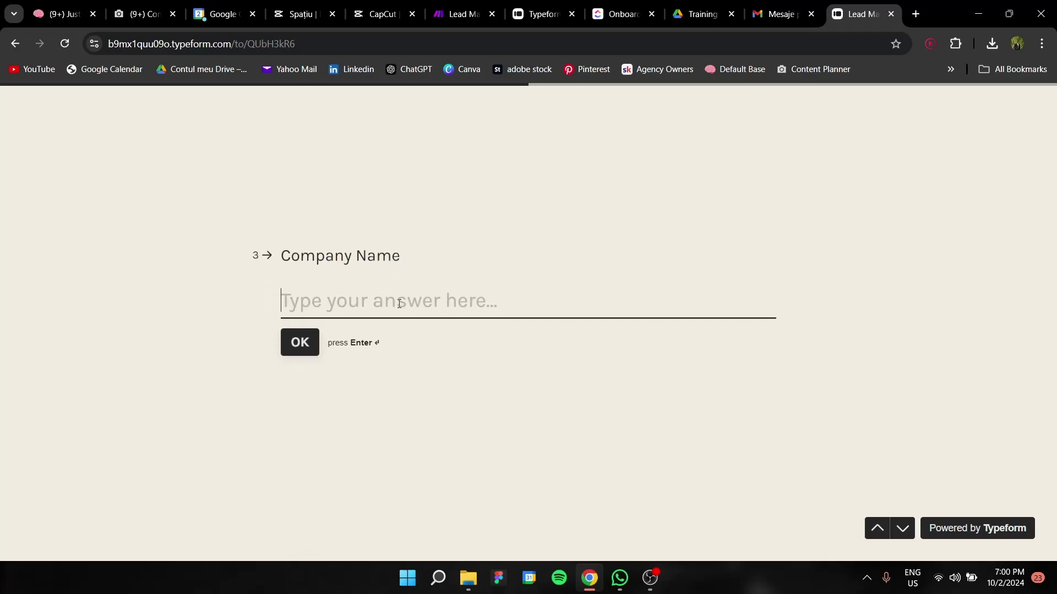
{"action": "type", "text": "Manchestes"}
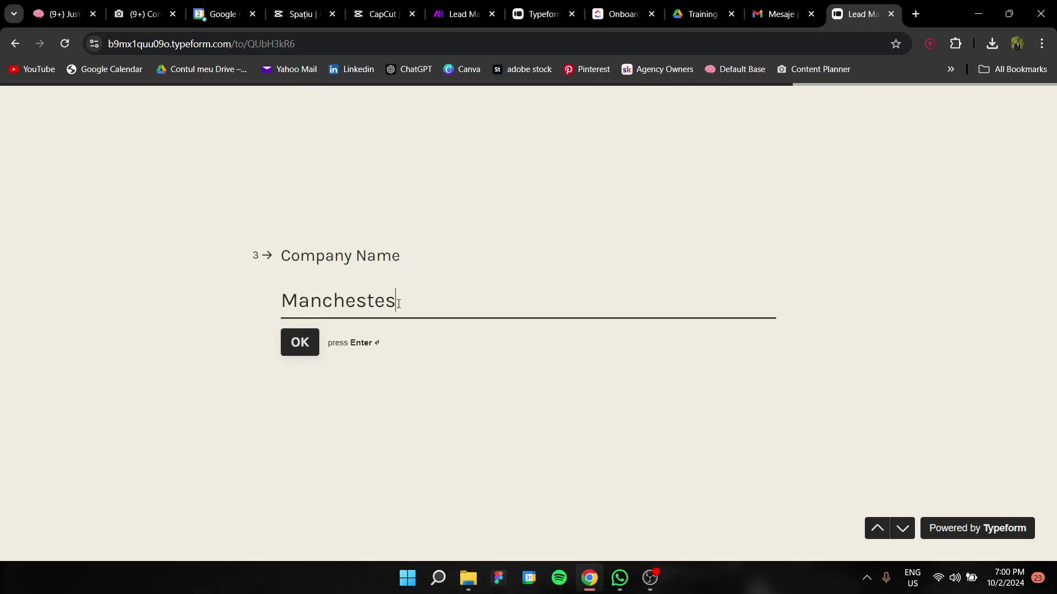
{"action": "type", "text": " O"}
{"action": "type", "text": "hoto Inc."}
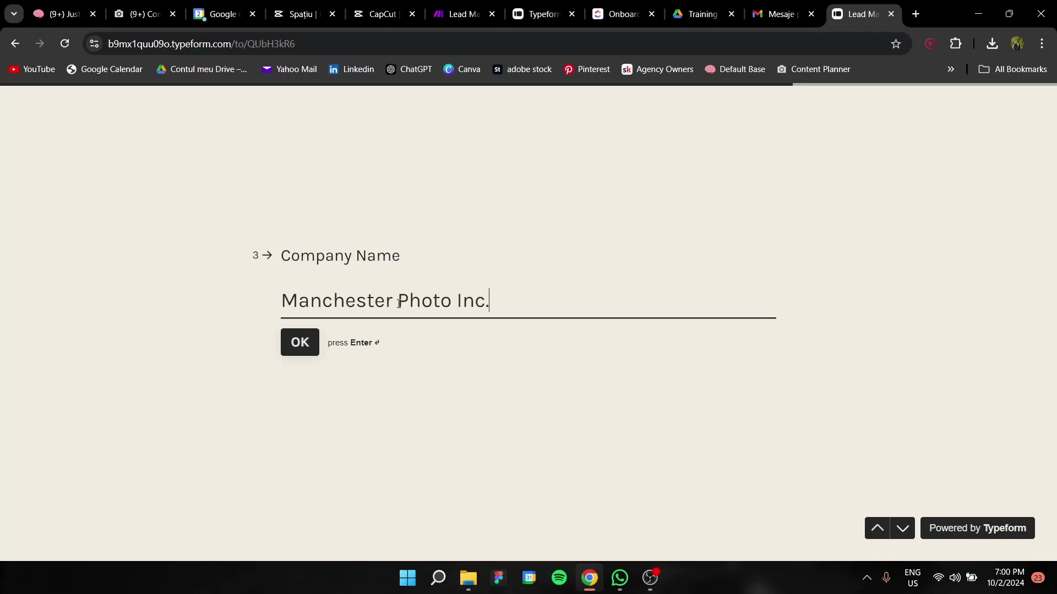
{"action": "key", "text": "Return"}
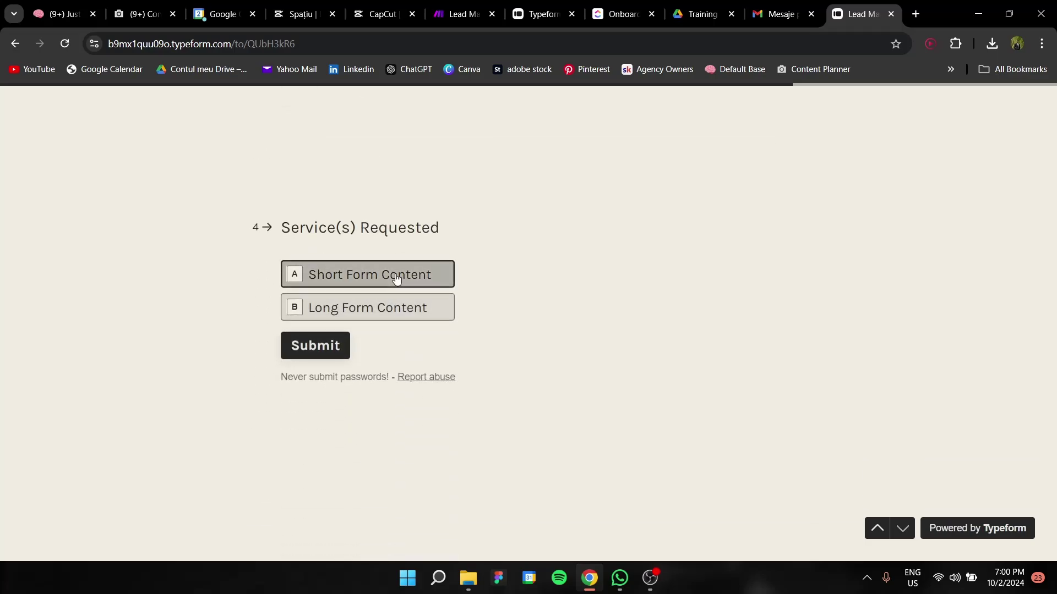
{"action": "left_click", "coordinate": [396, 279]}
{"action": "left_click", "coordinate": [310, 337]}
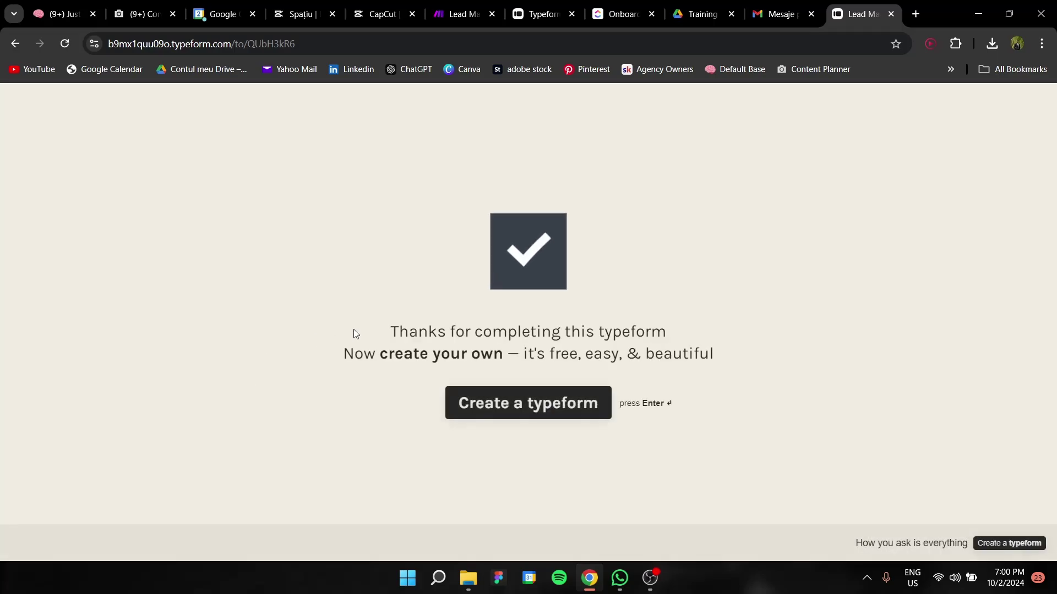
Confirm the run, the Manchester Photo Inc. ClickUp task, and the welcome and folder-share emails in Gmail
{"action": "left_click", "coordinate": [468, 14]}
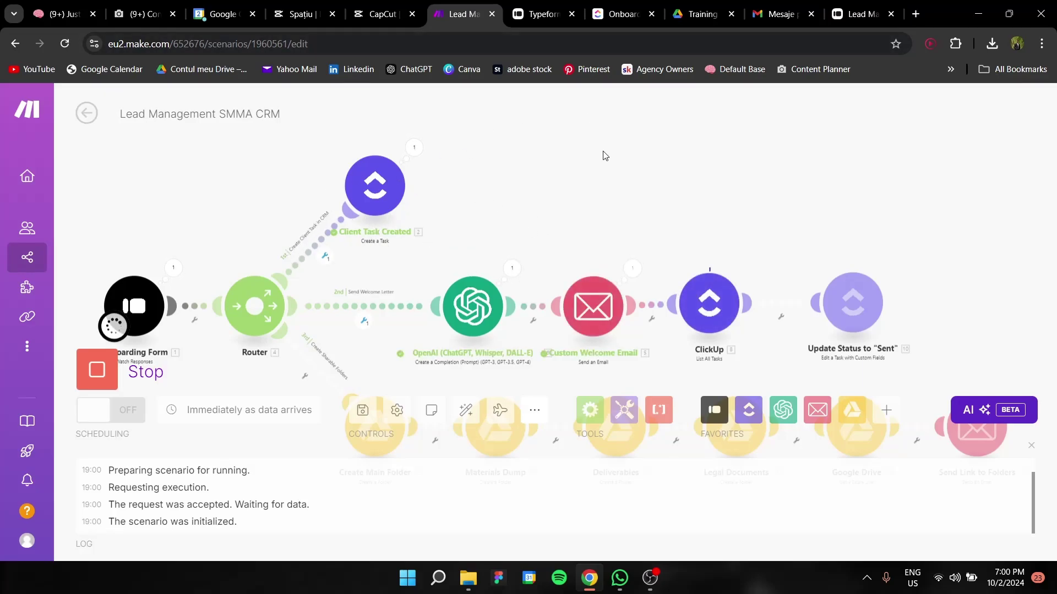
{"action": "left_click", "coordinate": [611, 14]}
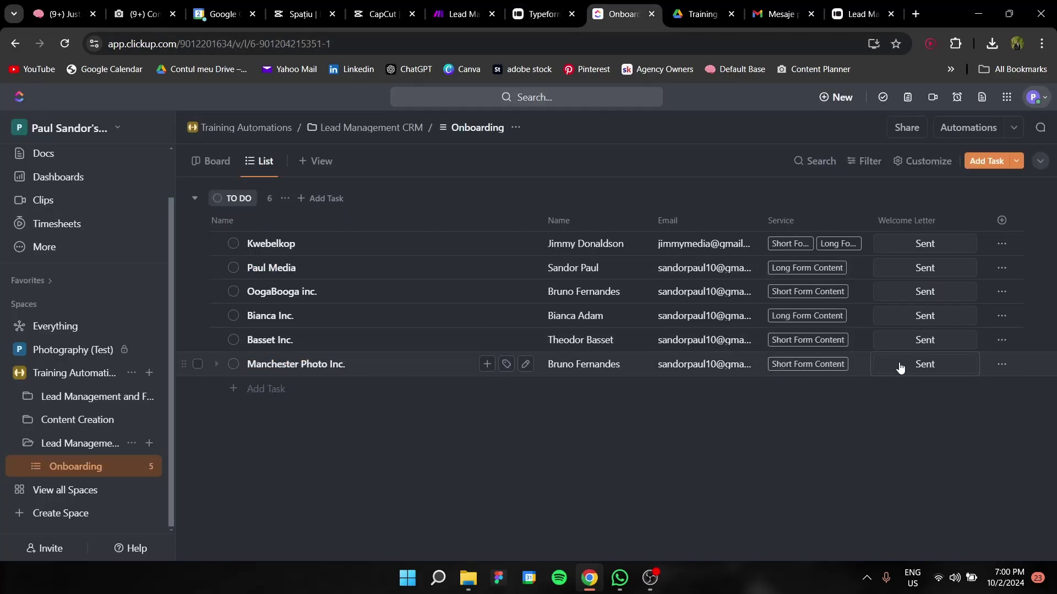
{"action": "left_click", "coordinate": [776, 12]}
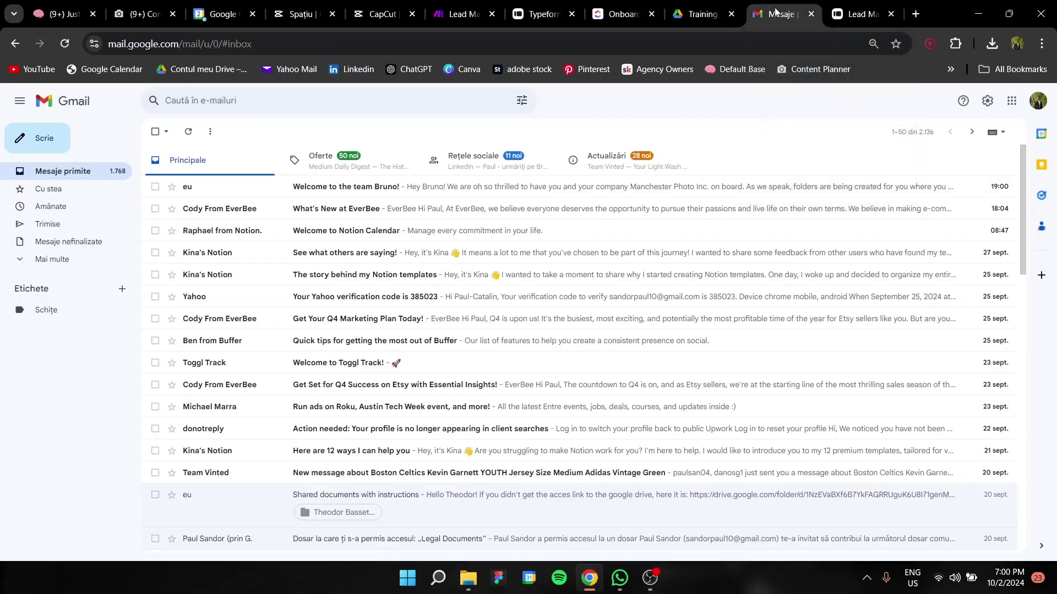
{"action": "left_click", "coordinate": [54, 173]}
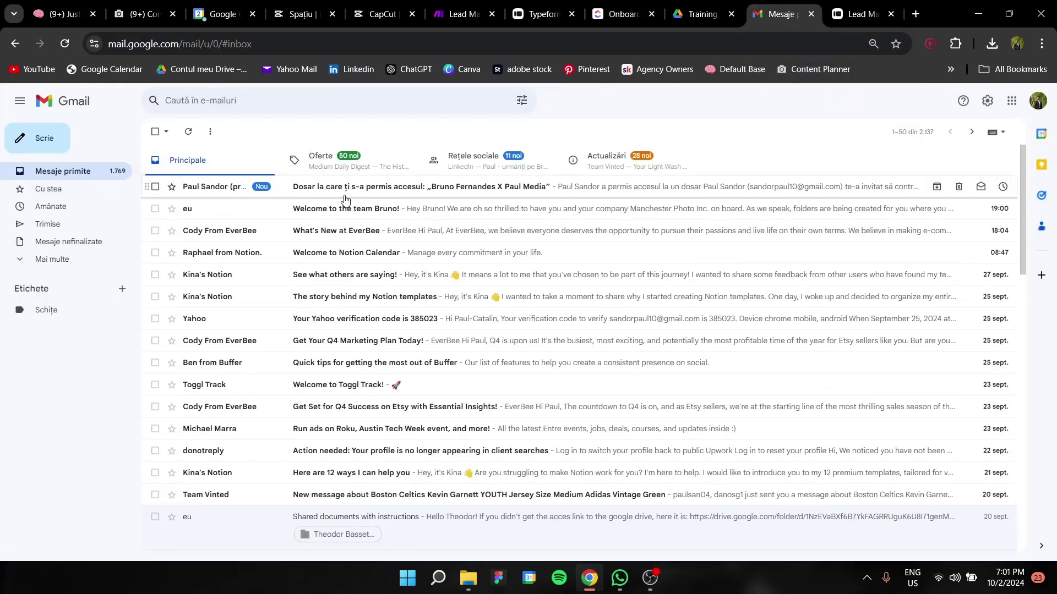